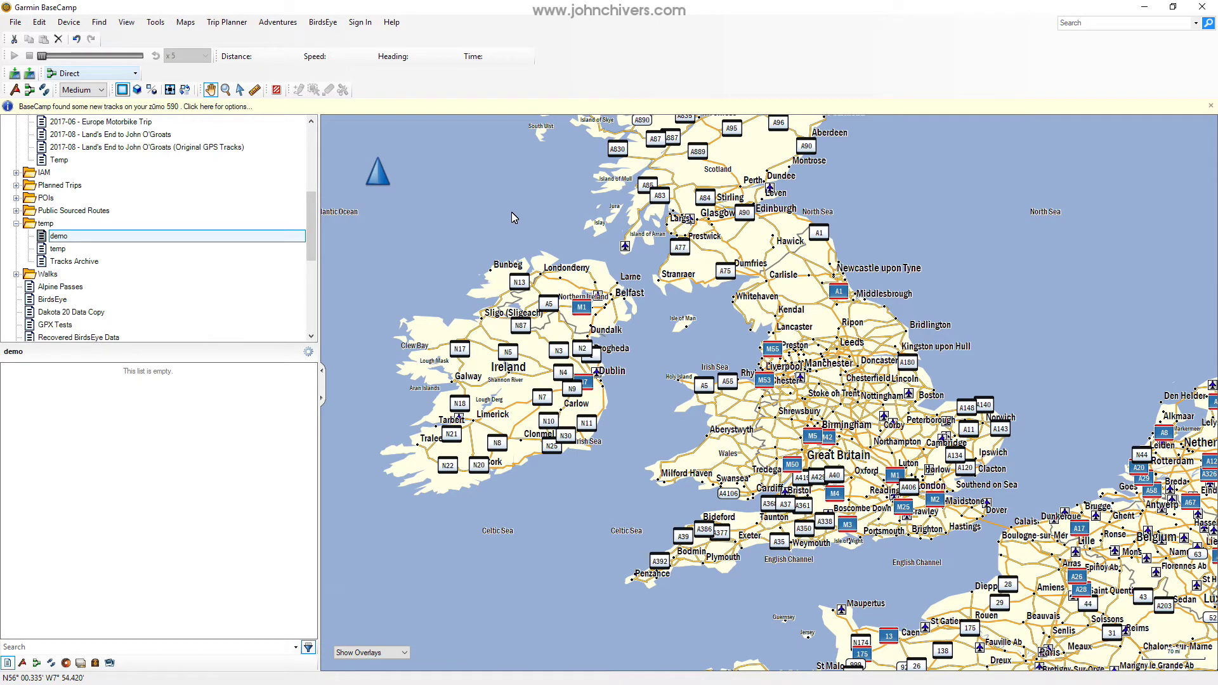
- Check the BaseCamp version in Help > About, then bring up the list of map products
left_click(484, 213)
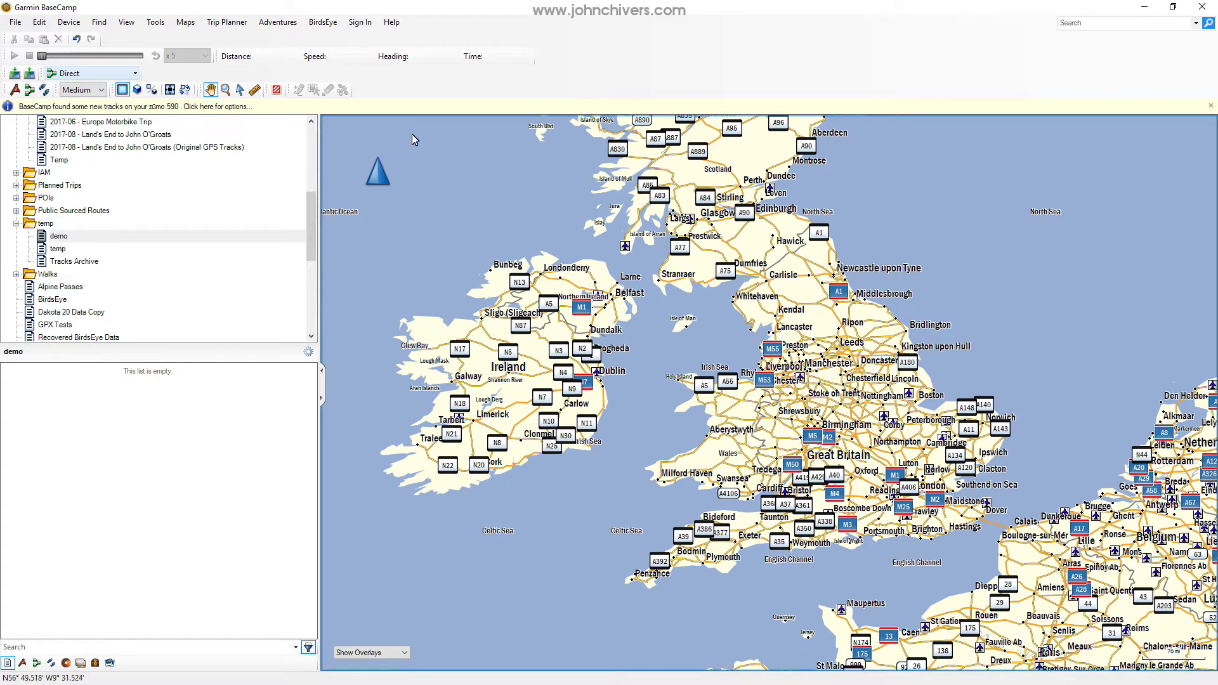
left_click(392, 22)
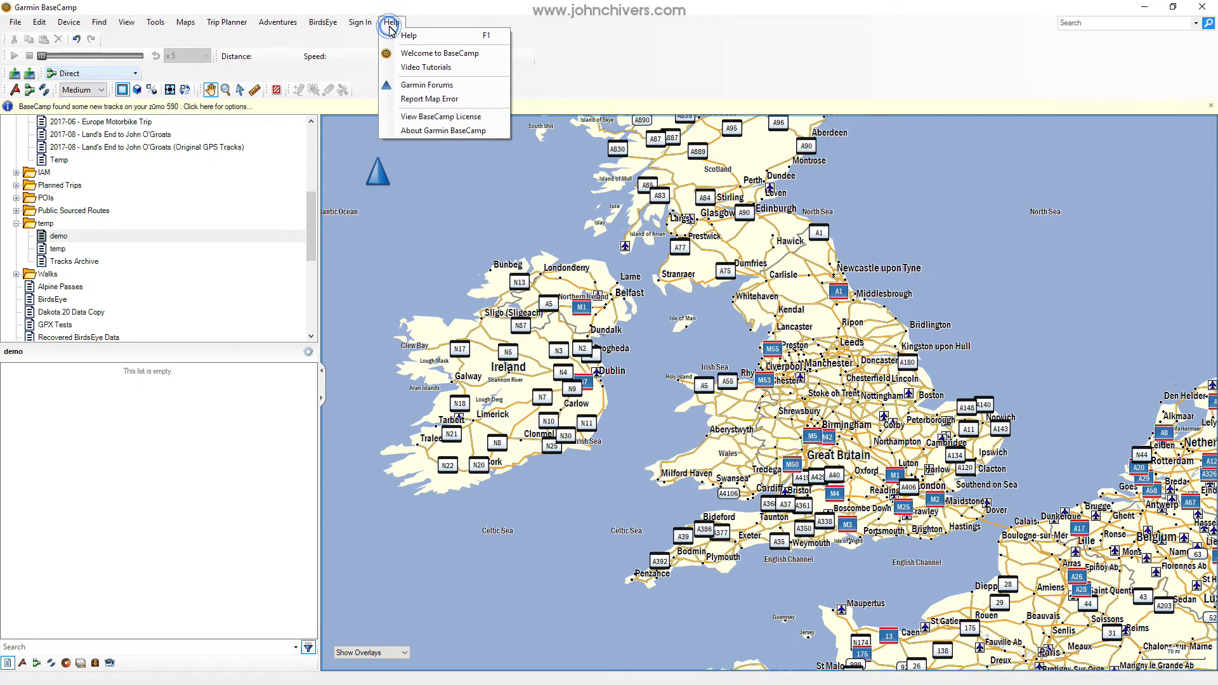
left_click(401, 128)
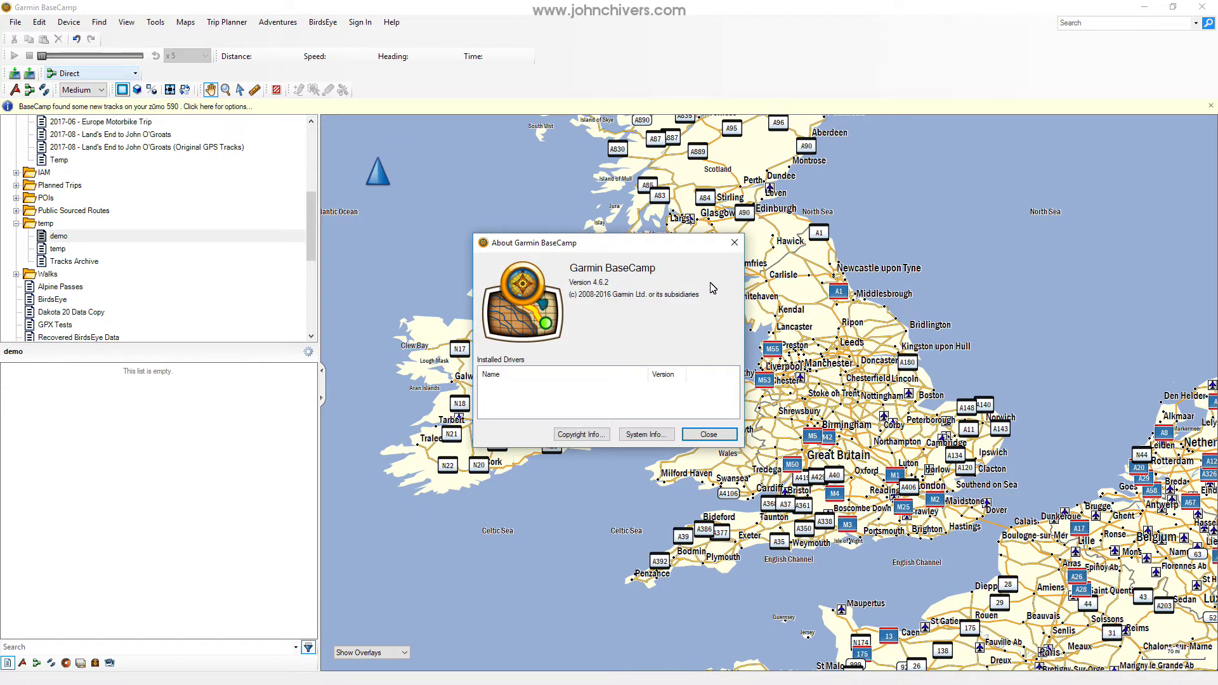
left_click(733, 245)
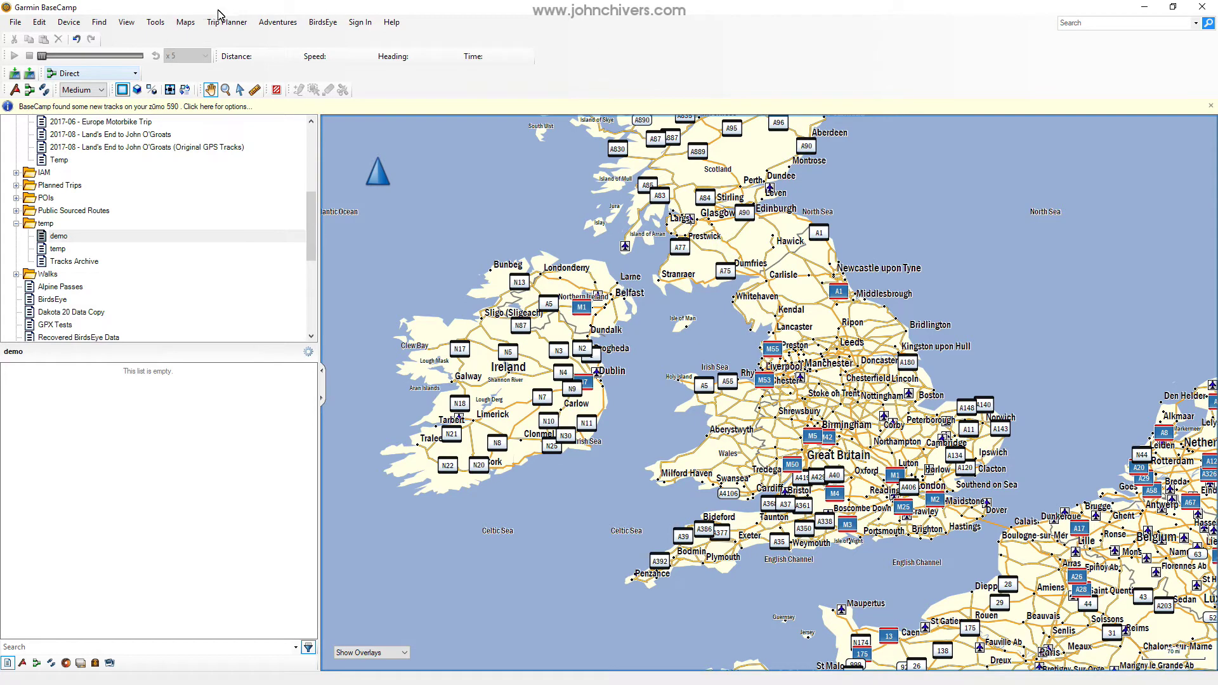
left_click(184, 23)
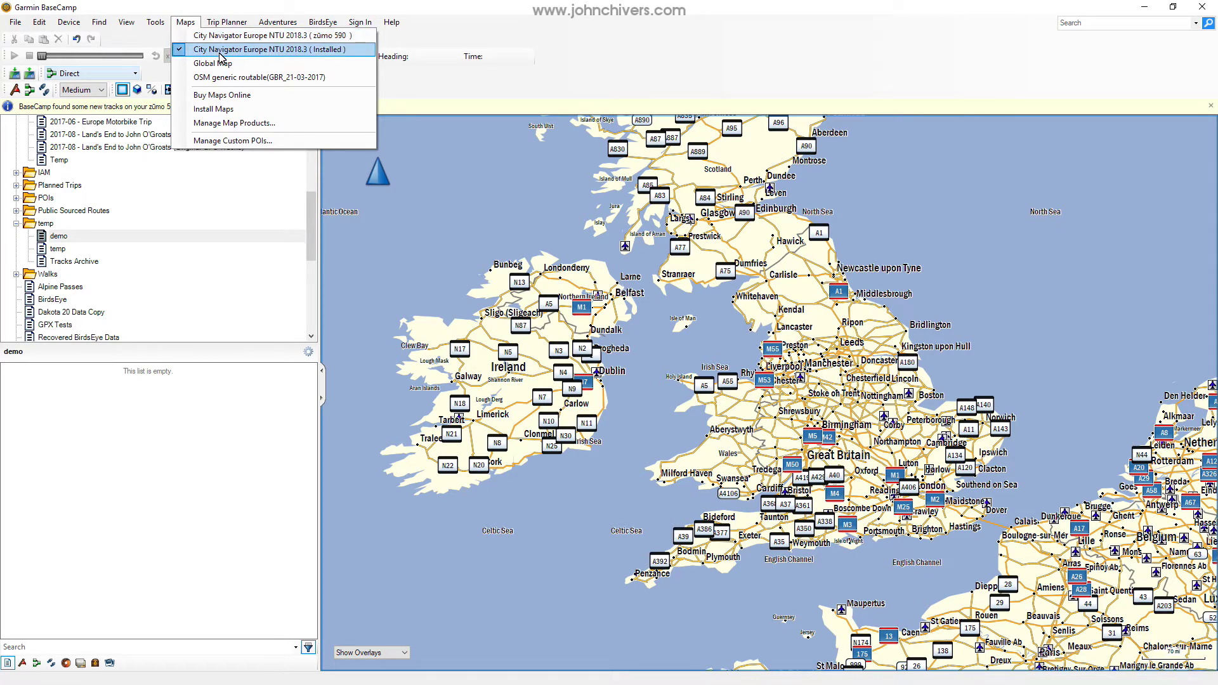
- Draw the map from the zūmo 590's City Navigator Europe NTU 2018.3, declining the duplicate-maps prompt, and zoom into the Midlands
left_click(264, 38)
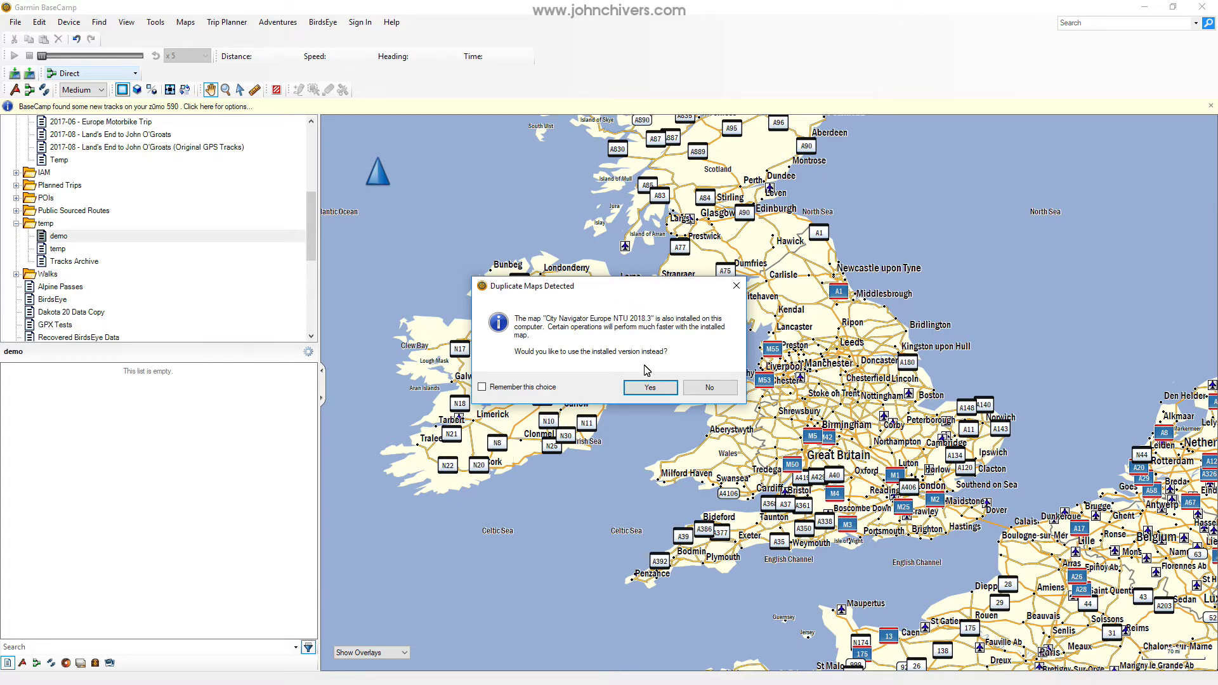
left_click(708, 390)
left_click_drag(815, 445, 718, 440)
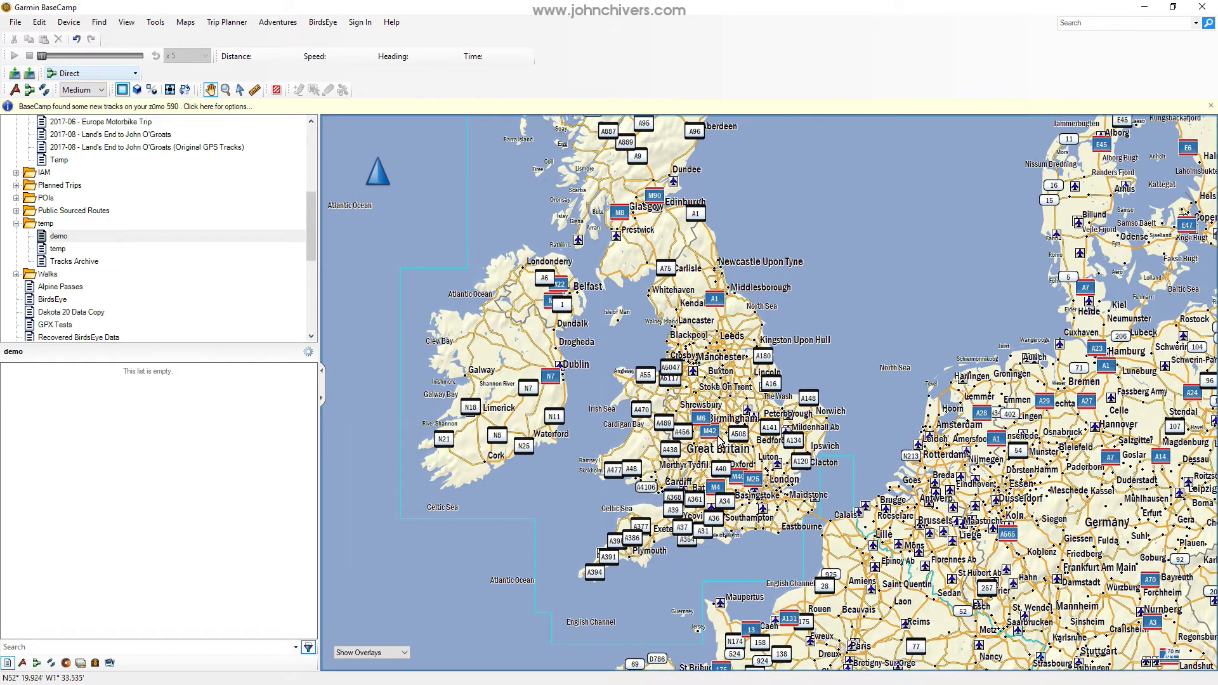
scroll(756, 446, "up", 1)
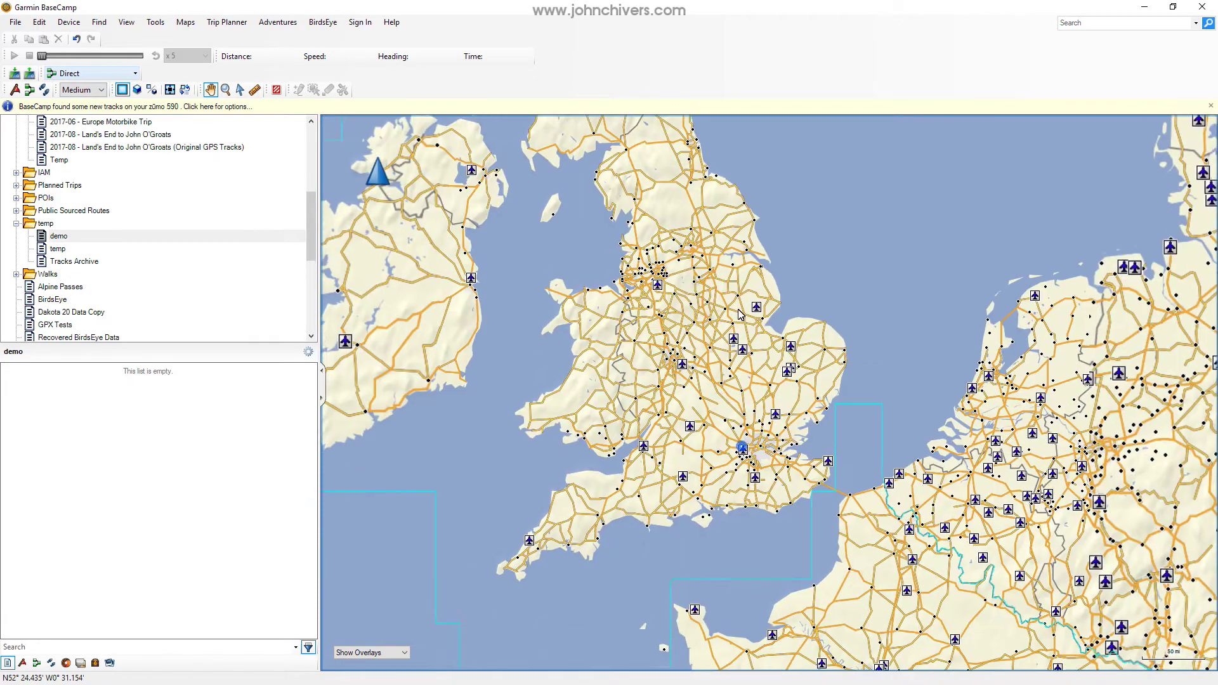
left_click_drag(756, 446, 739, 314)
scroll(695, 295, "up", 1)
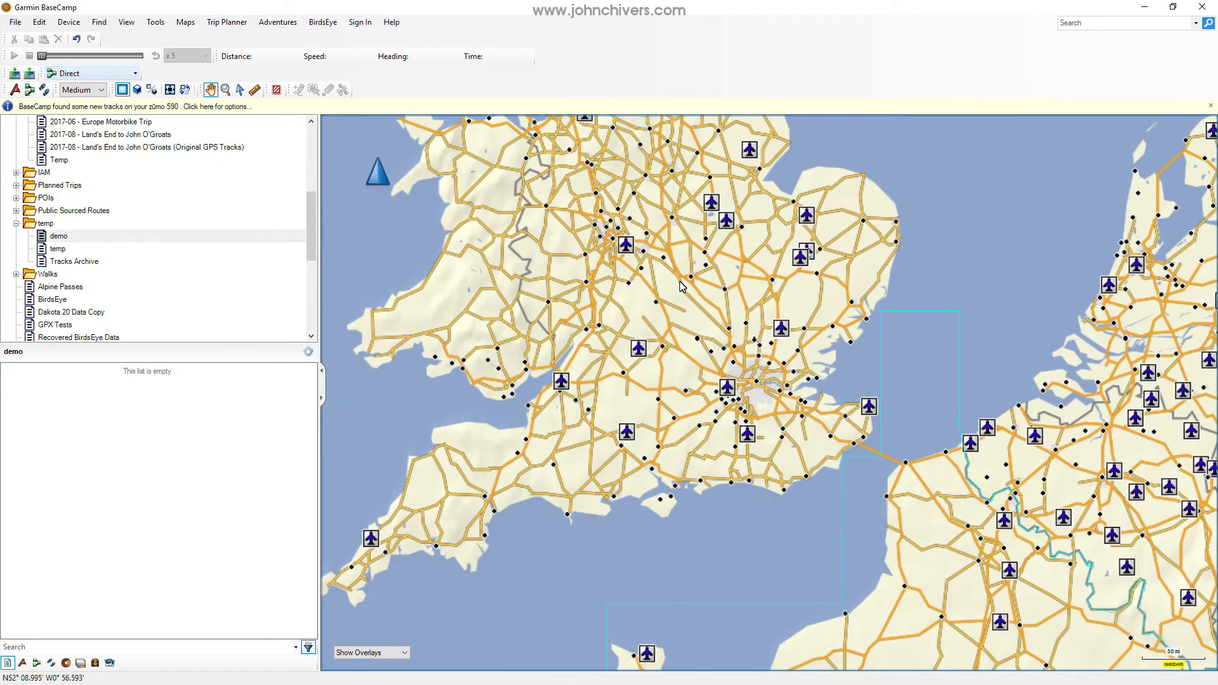
left_click_drag(660, 274, 712, 336)
scroll(718, 409, "up", 1)
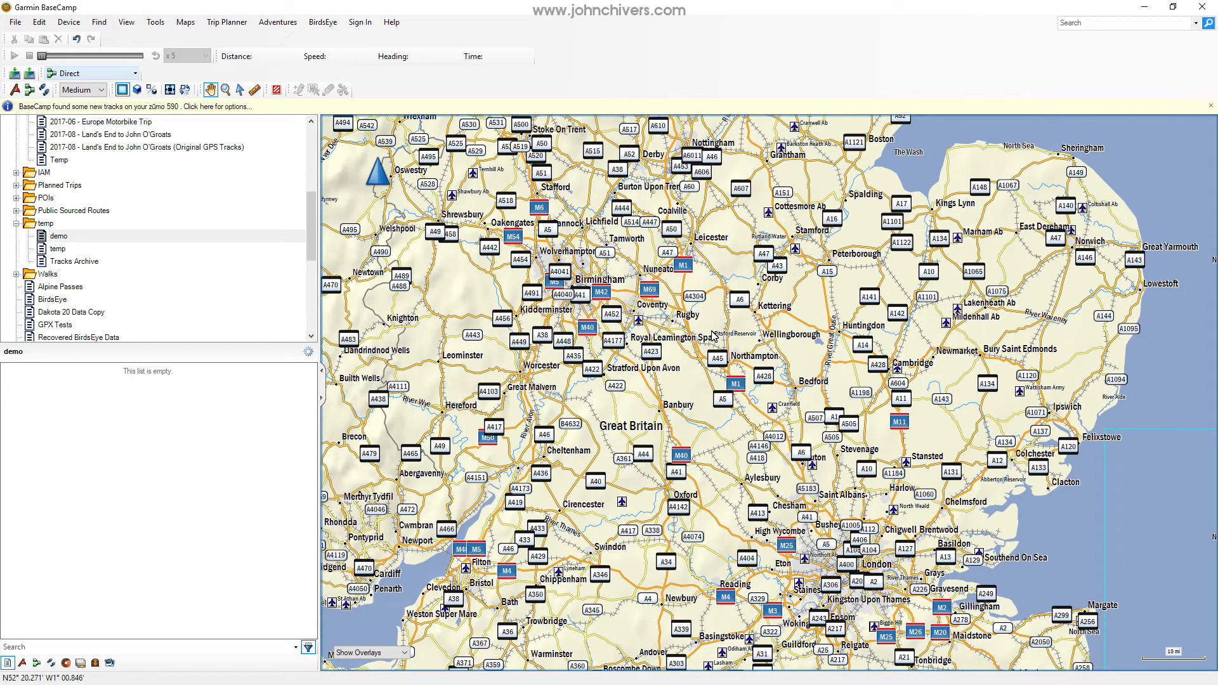
scroll(712, 336, "up", 1)
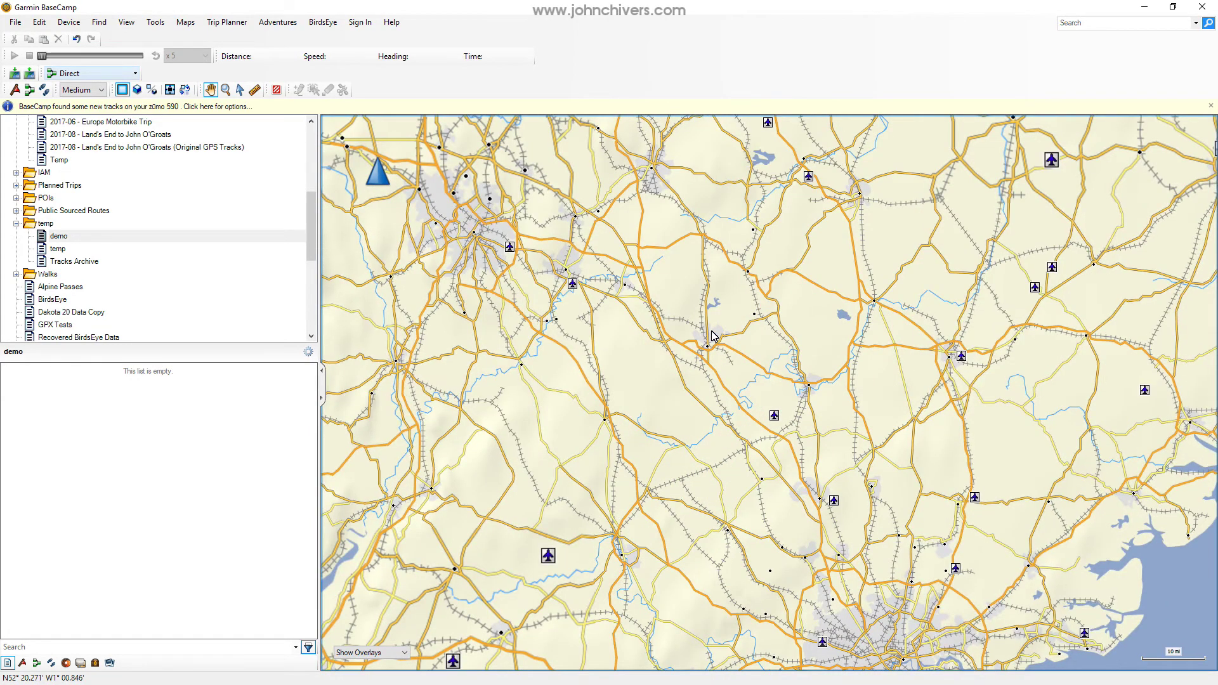
scroll(711, 336, "up", 2)
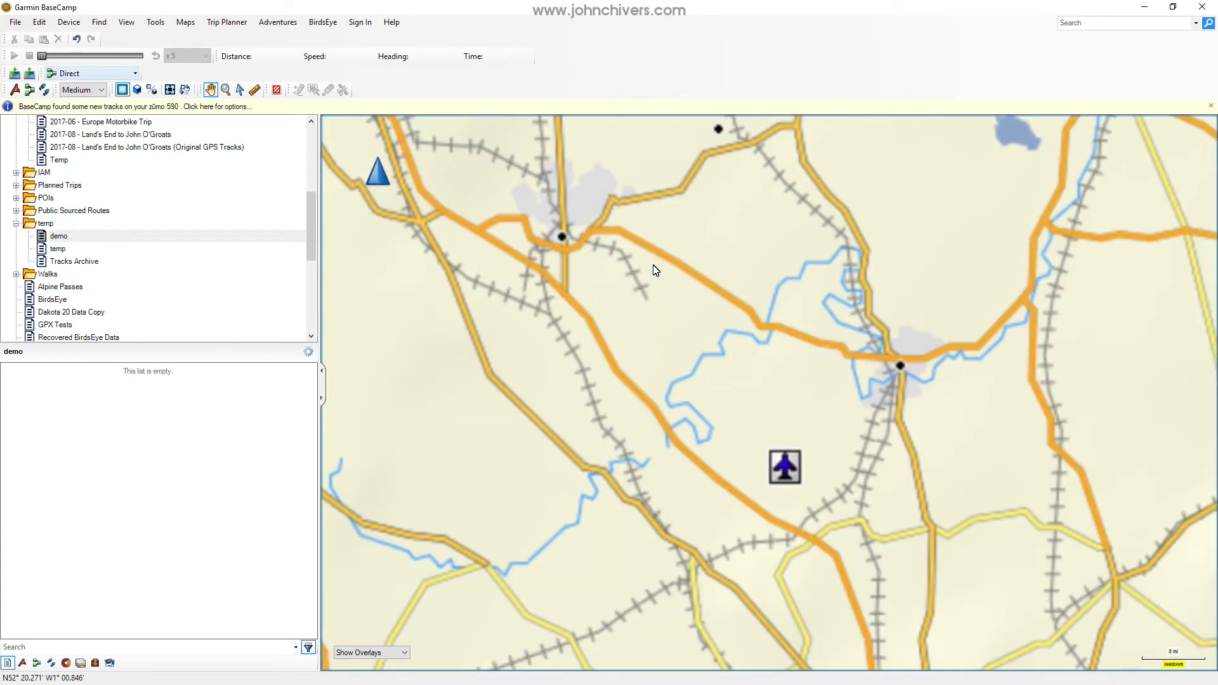
scroll(653, 260, "down", 1)
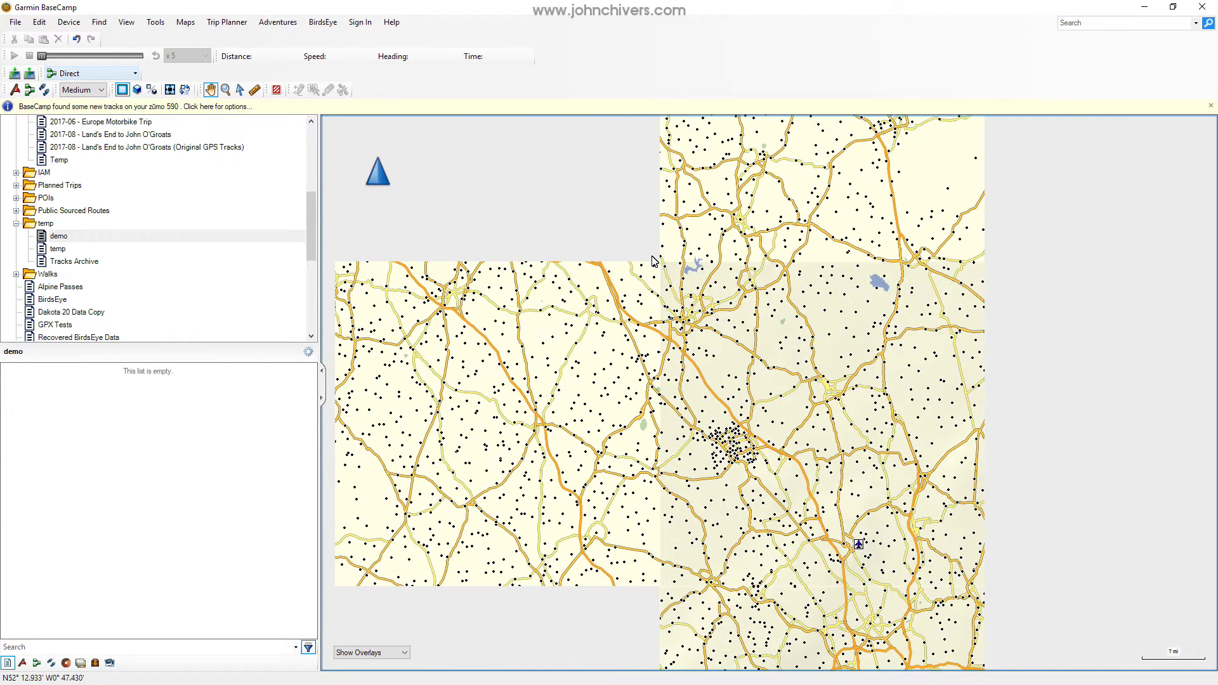
left_click(179, 24)
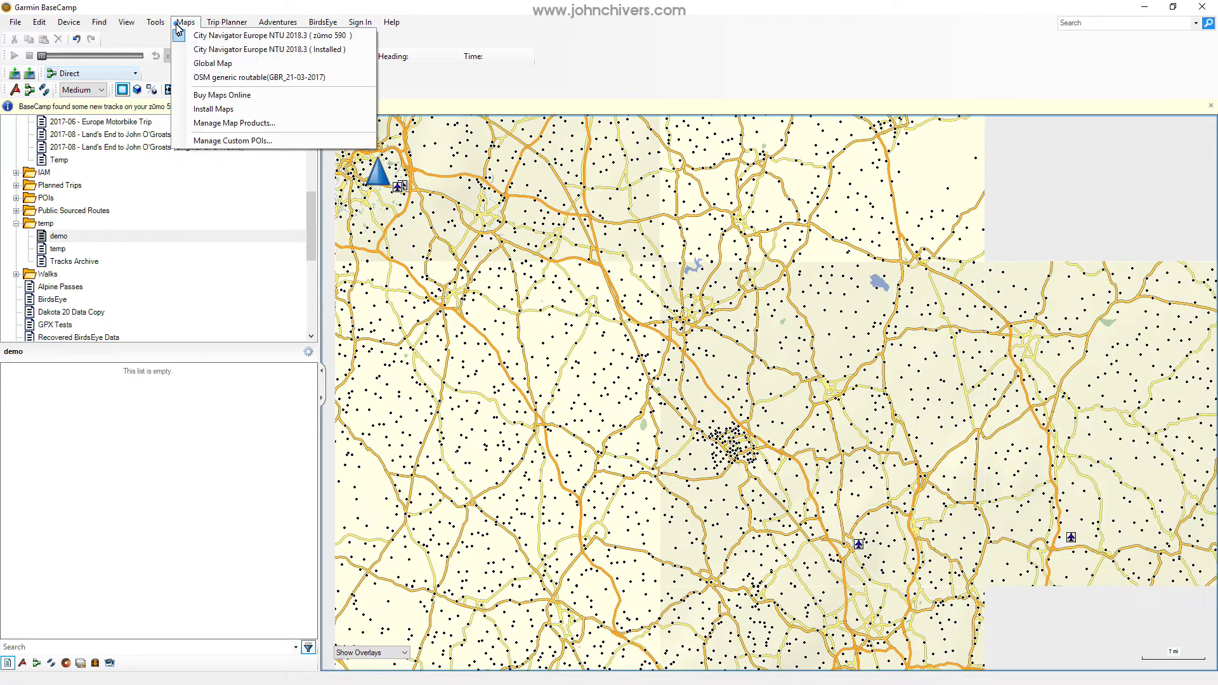
- Switch to the installed City Navigator Europe NTU 2018.3 and zoom in around Milton Keynes
left_click(195, 49)
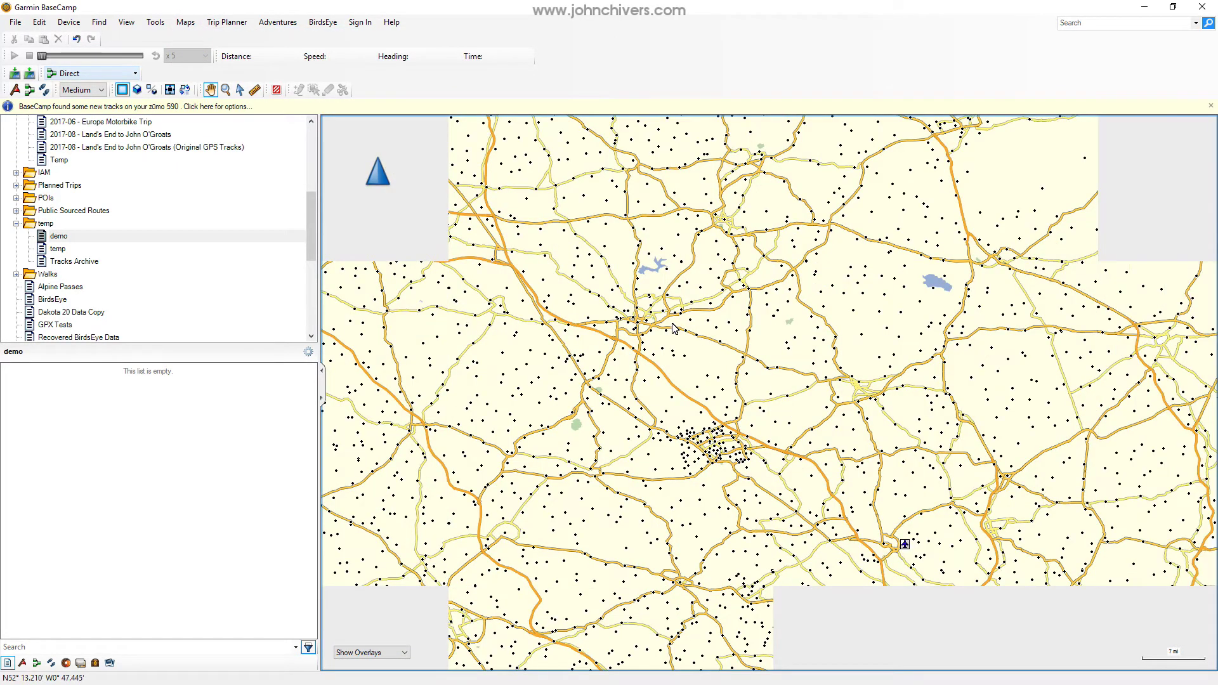
left_click_drag(713, 383, 698, 343)
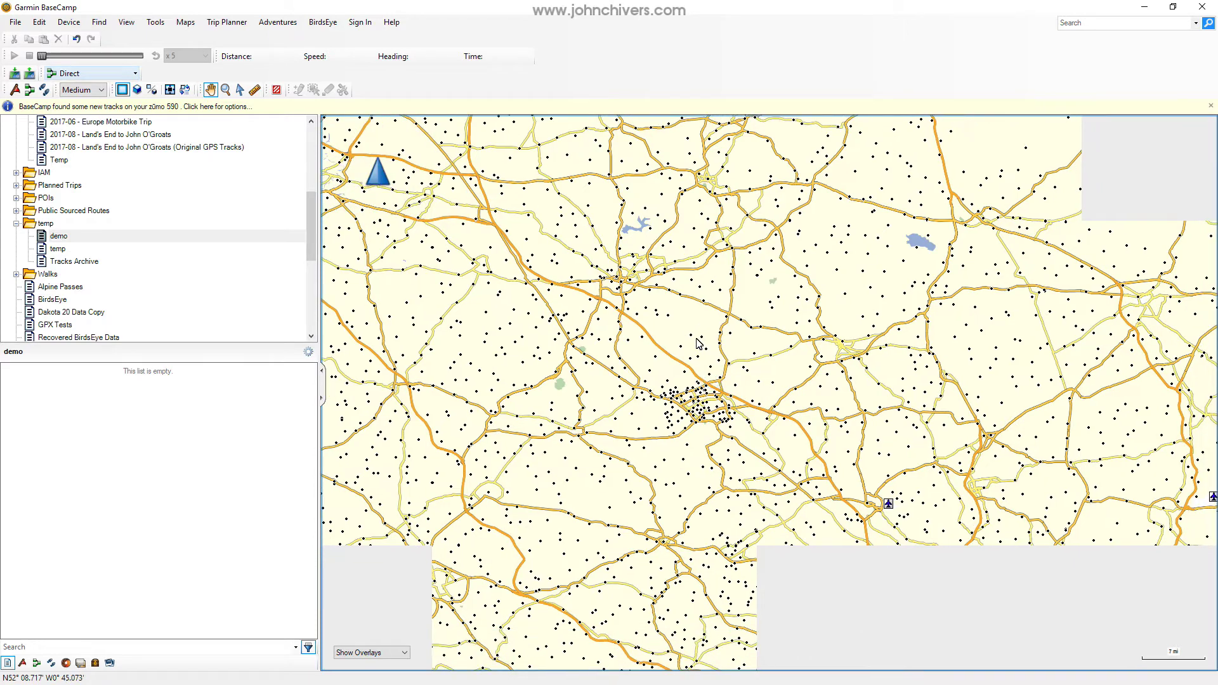
scroll(699, 344, "up", 1)
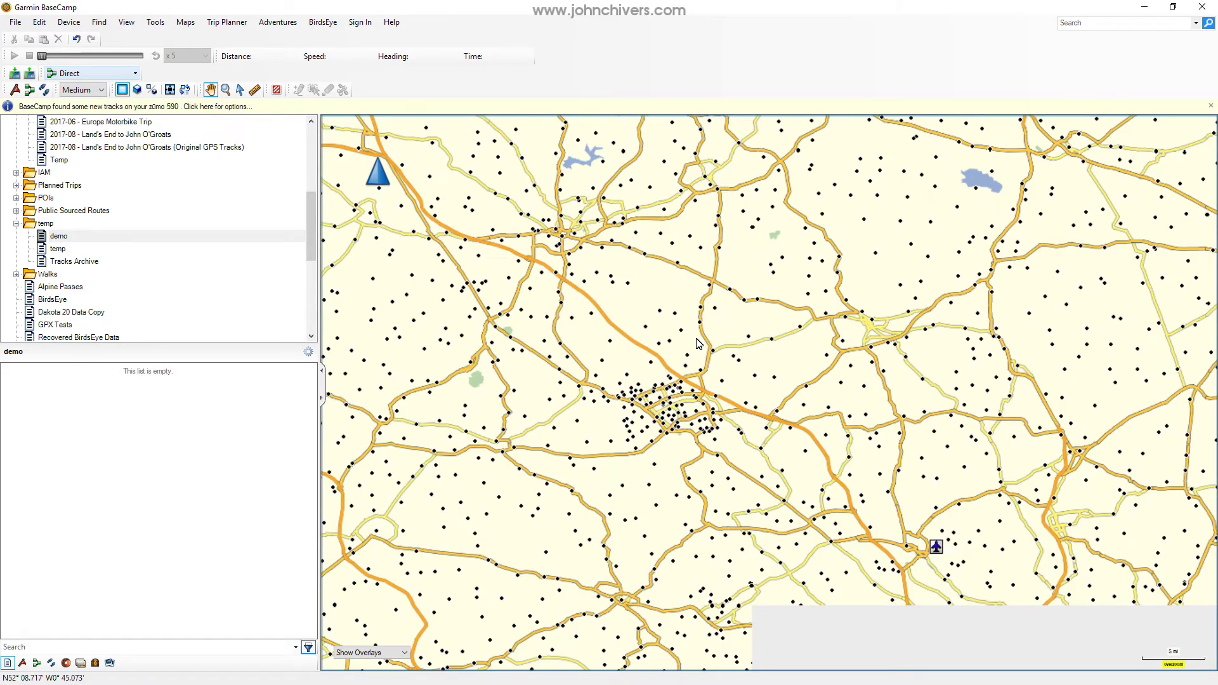
scroll(698, 344, "up", 1)
scroll(698, 343, "up", 1)
scroll(688, 343, "up", 1)
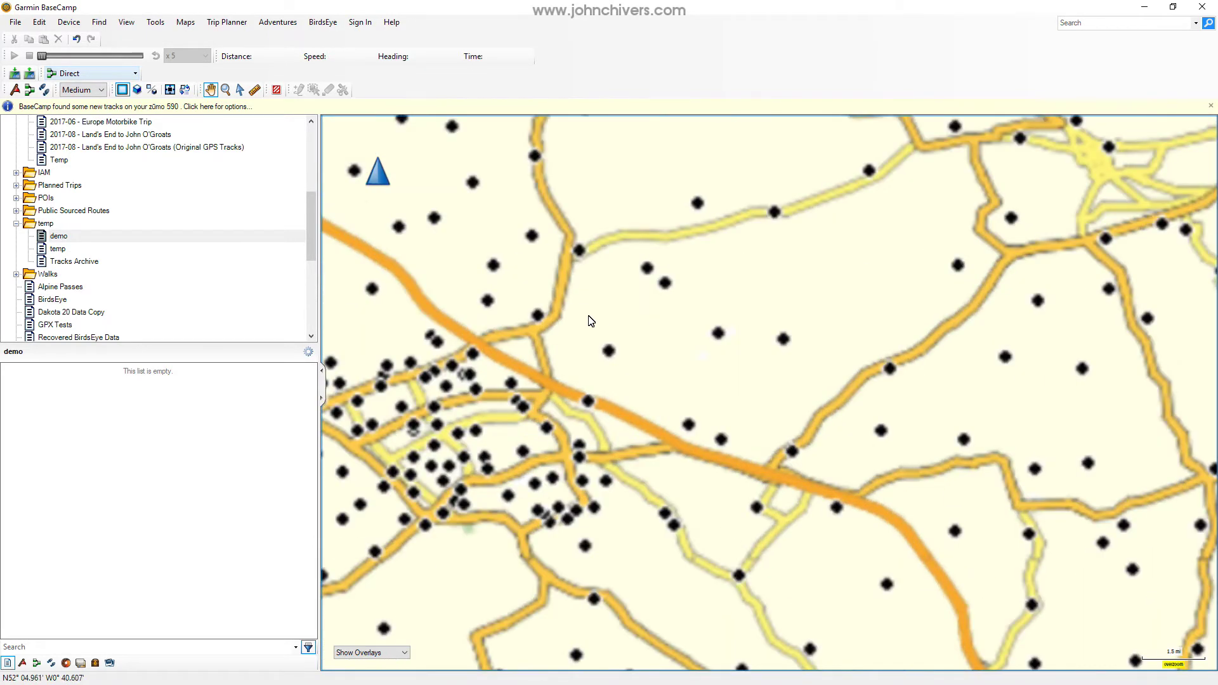
left_click_drag(539, 318, 760, 312)
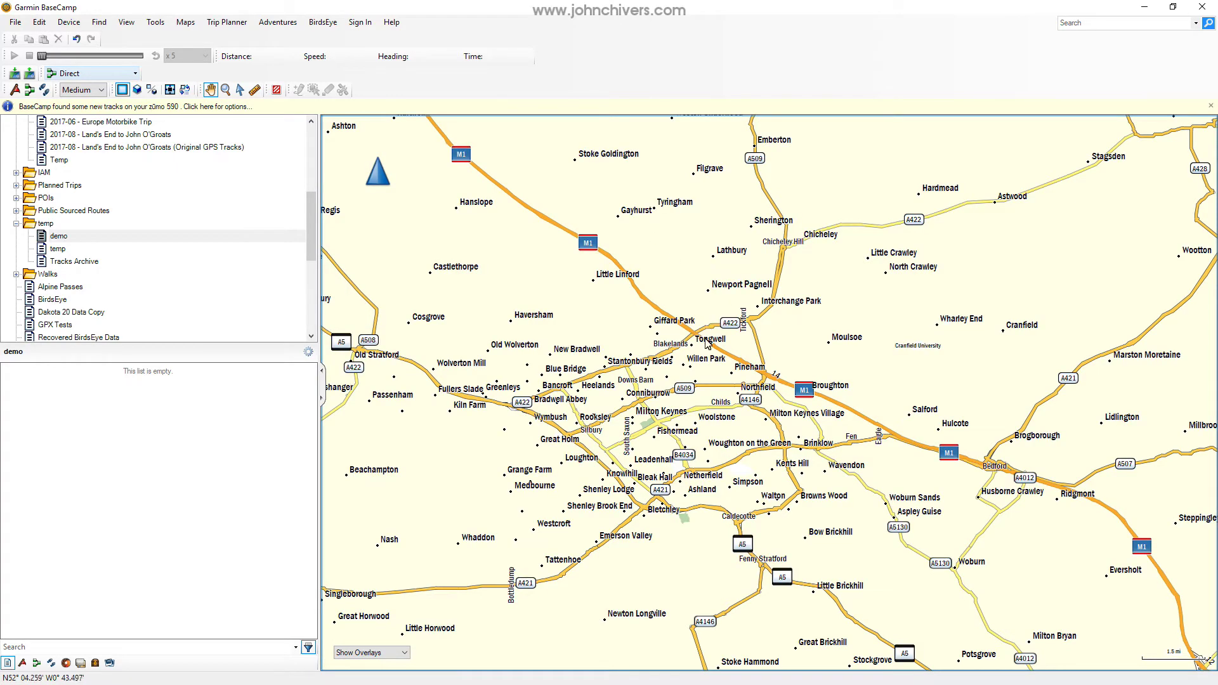
scroll(708, 343, "up", 1)
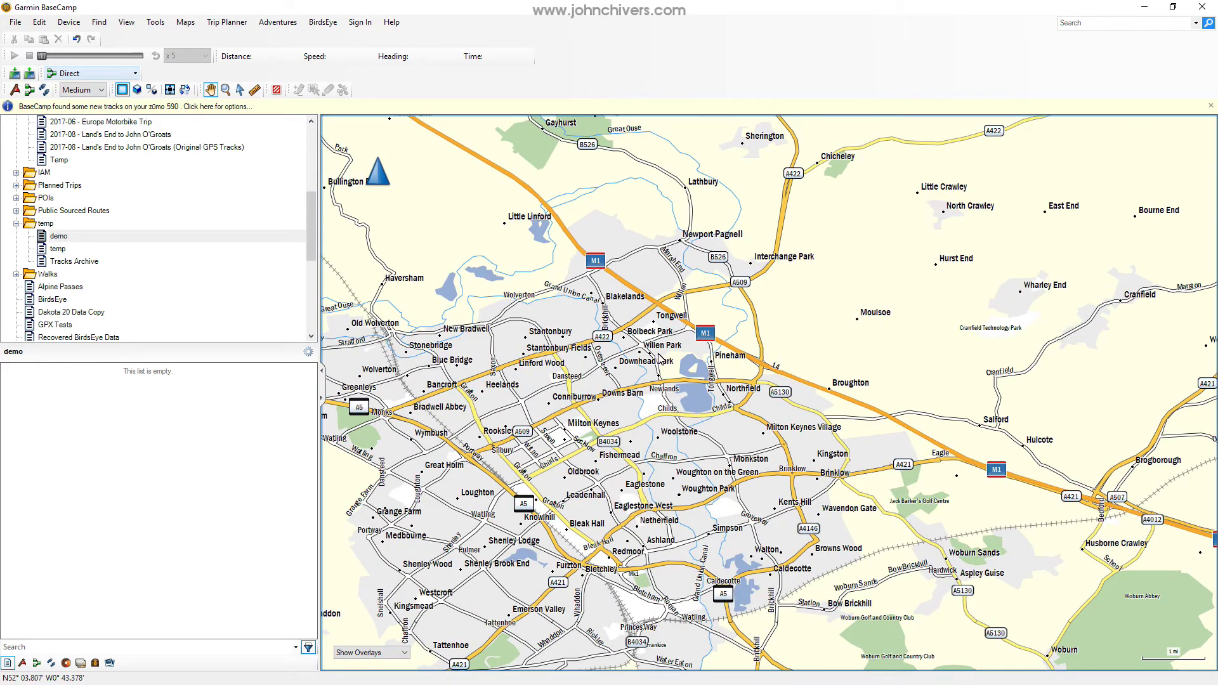
left_click_drag(618, 367, 733, 260)
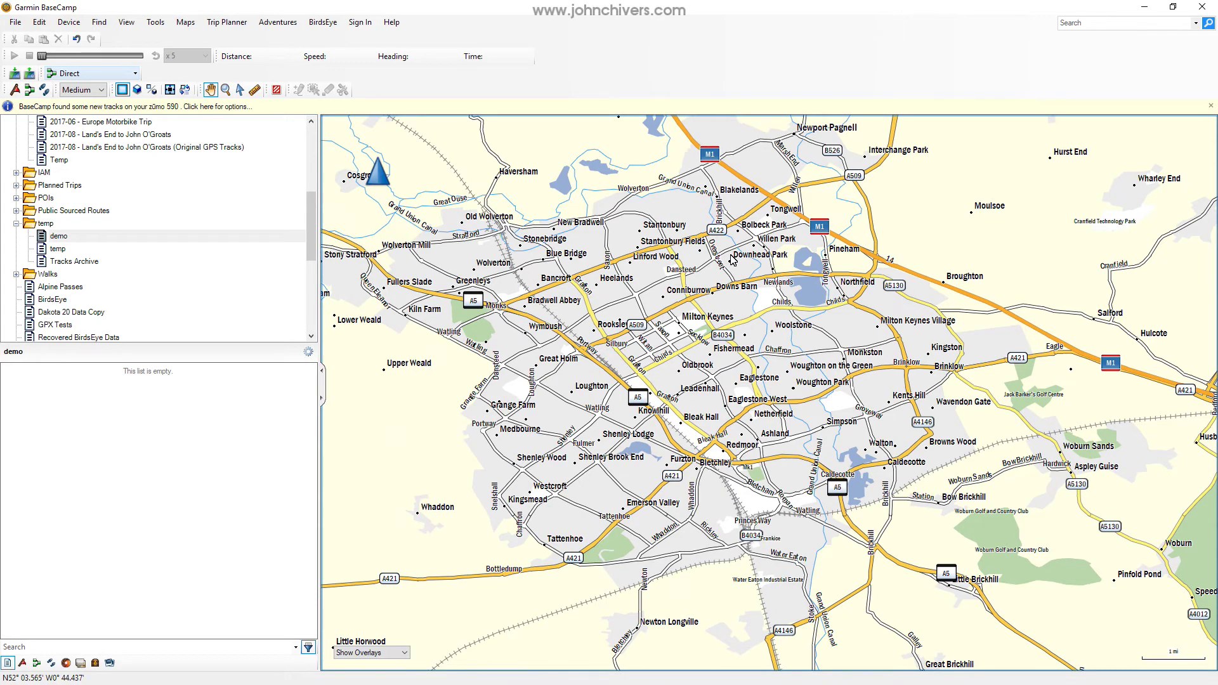
scroll(733, 260, "up", 1)
scroll(732, 260, "up", 1)
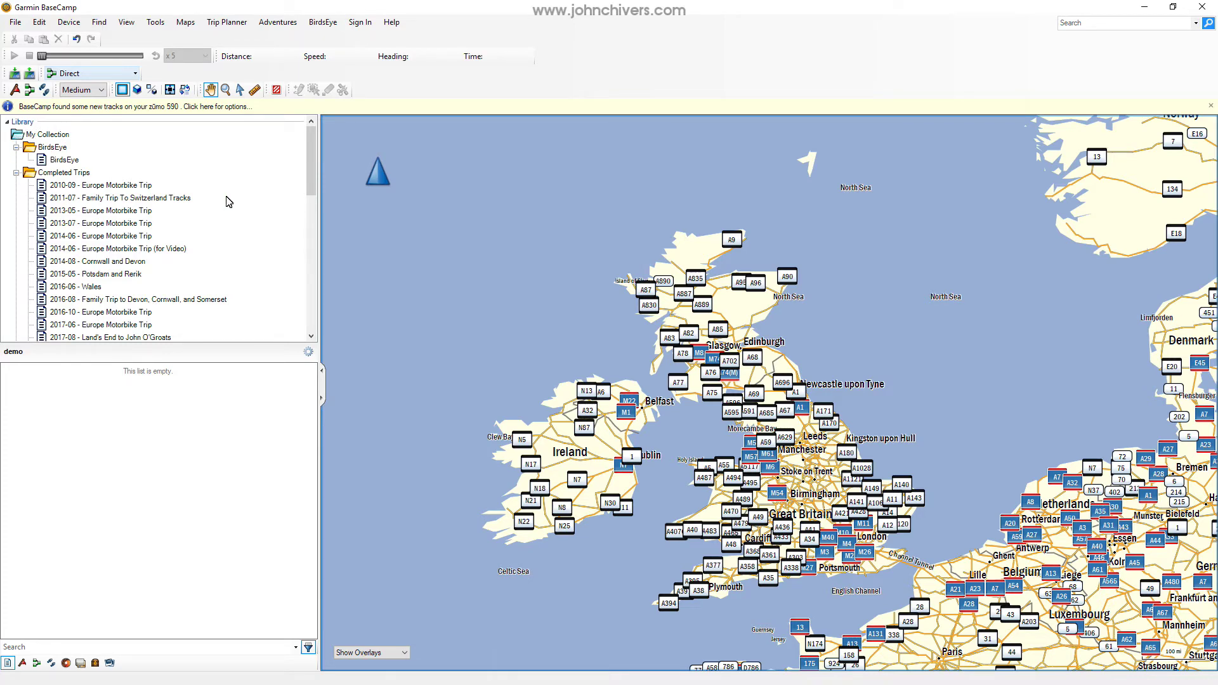
- Show the 2017-08 - Land's End to John O'Groats trip from the Library, then scroll back up the tree
mouse_move(309, 155)
left_mouse_down()
mouse_move(314, 203)
mouse_move(311, 158)
left_mouse_up()
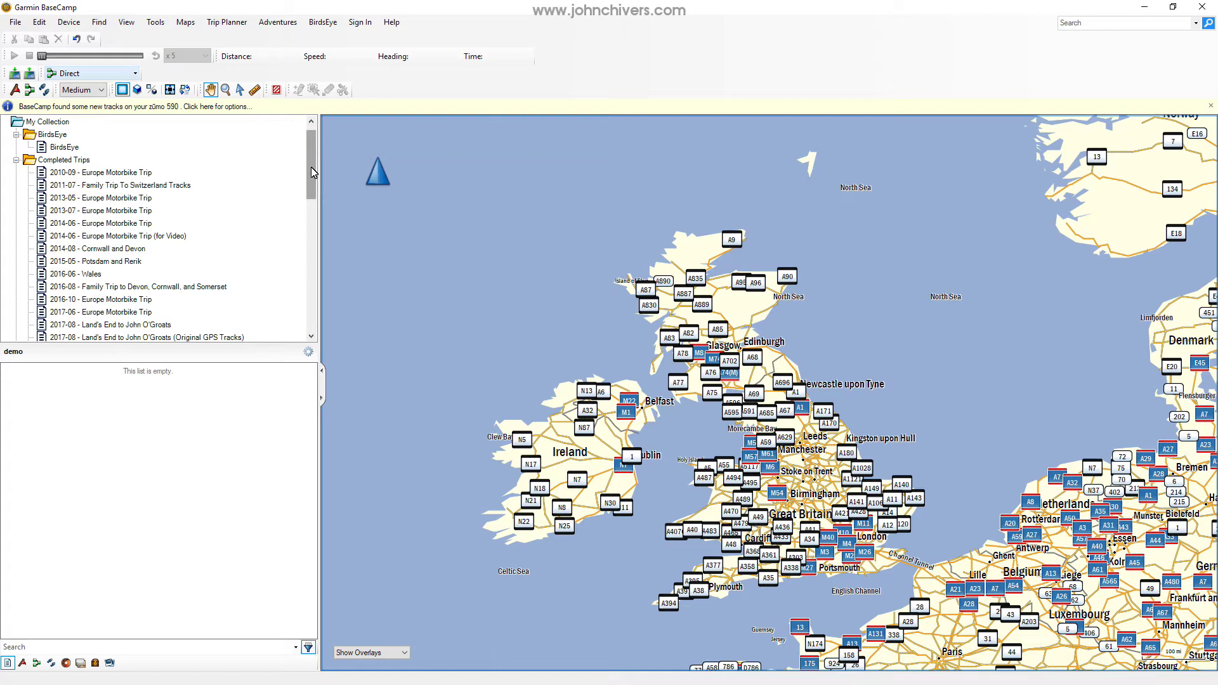
mouse_move(311, 166)
left_mouse_down()
mouse_move(329, 298)
mouse_move(312, 170)
left_mouse_up()
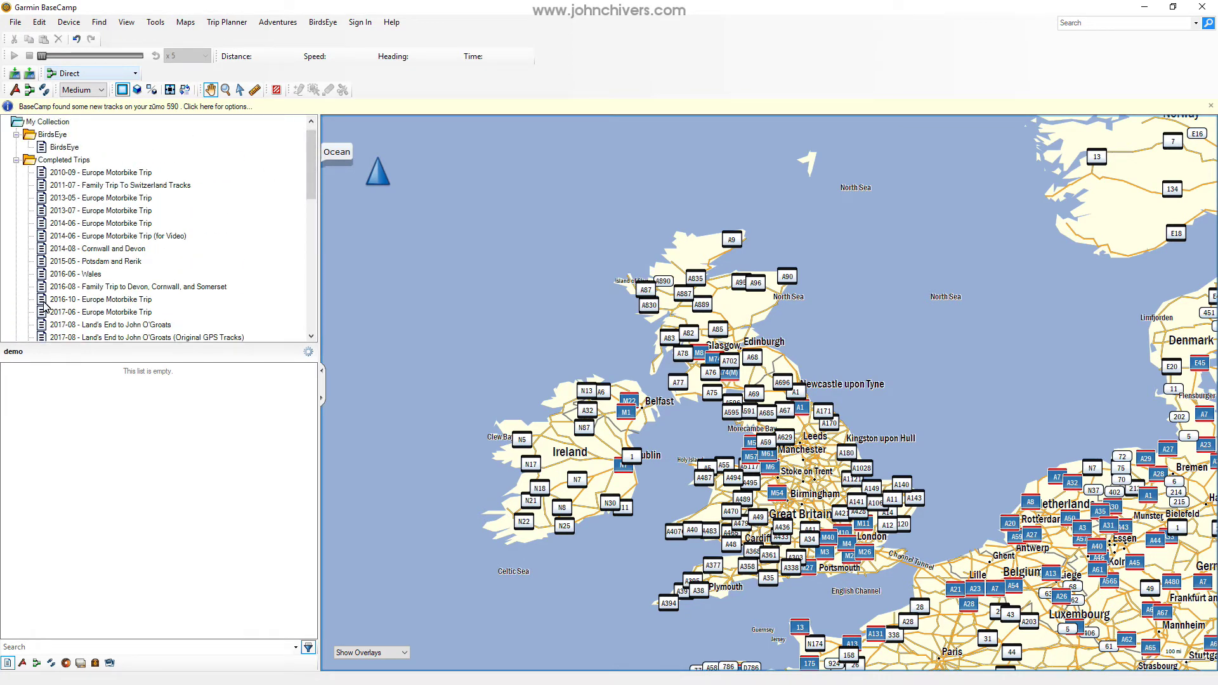
left_click_drag(310, 173, 314, 197)
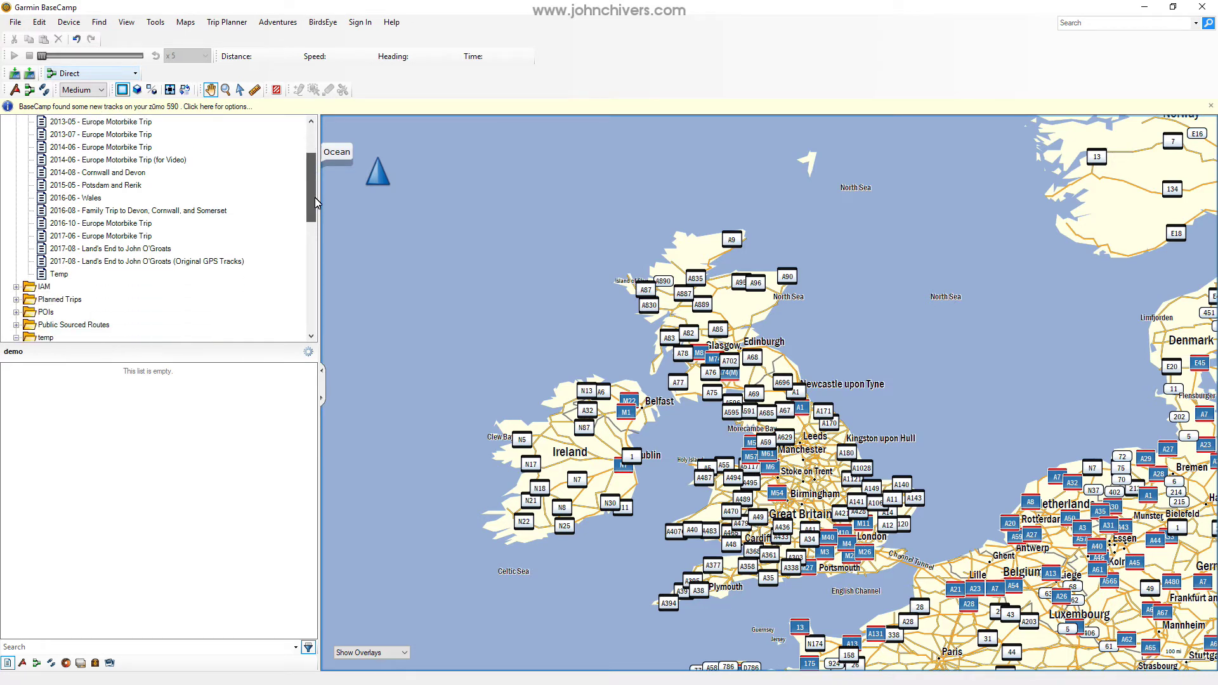
left_click(69, 249)
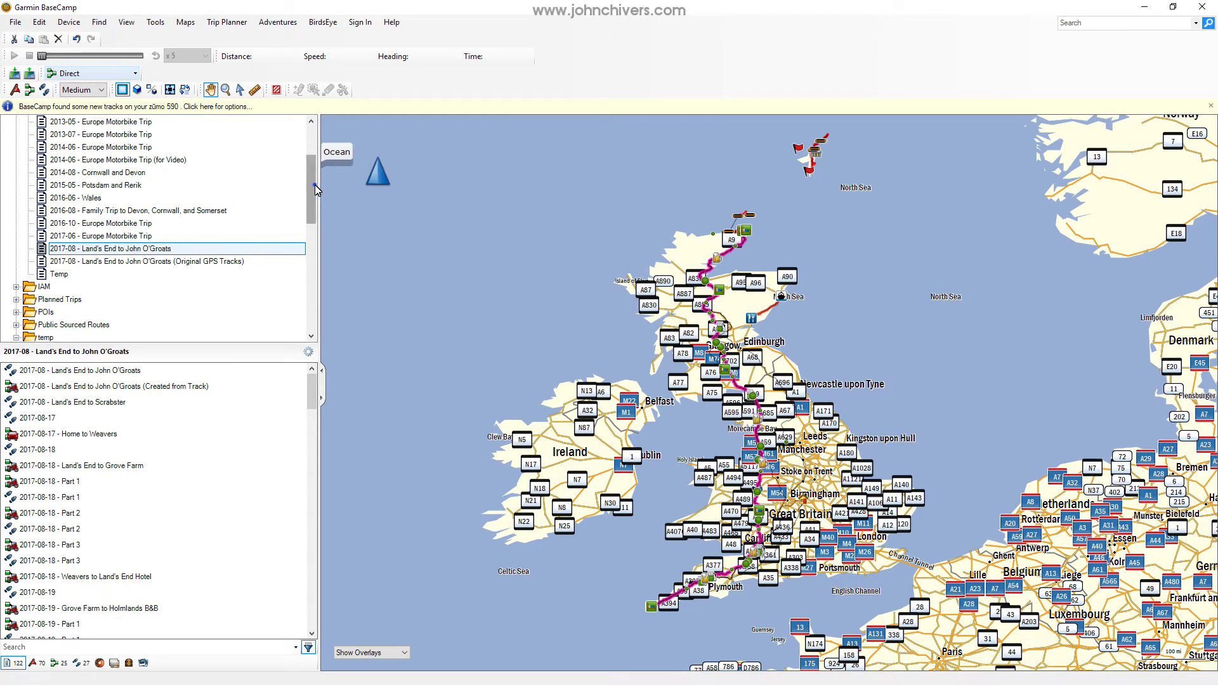
left_click_drag(314, 184, 307, 173)
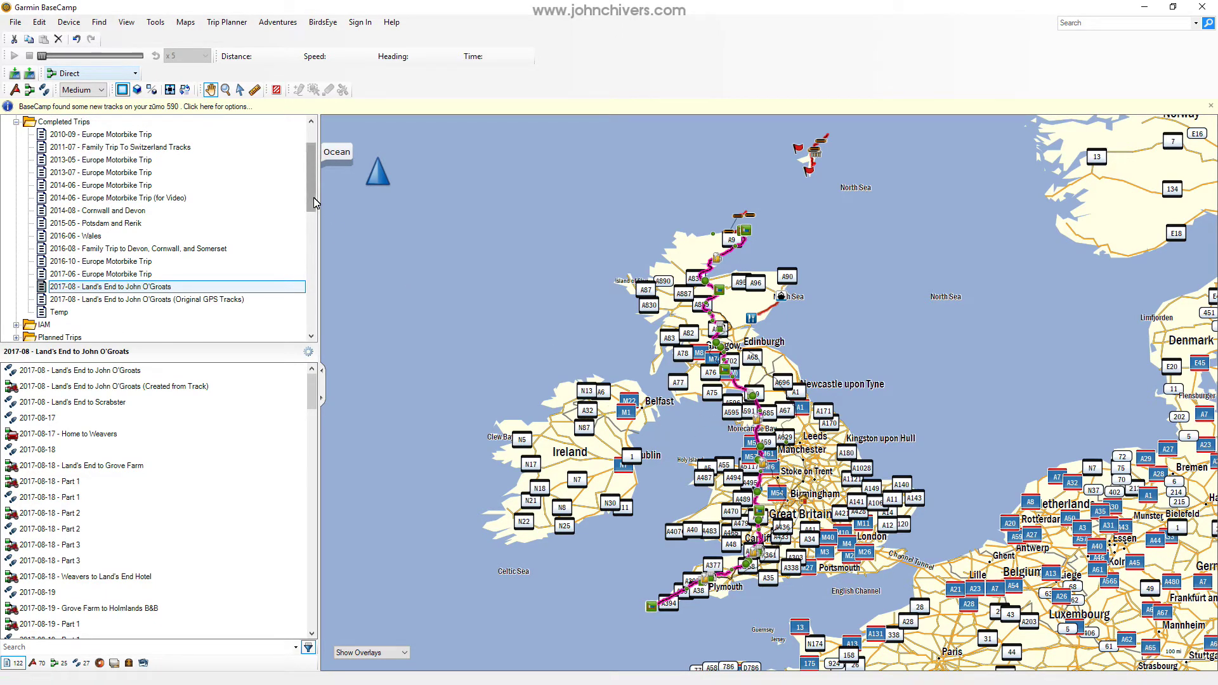
left_click_drag(311, 201, 312, 186)
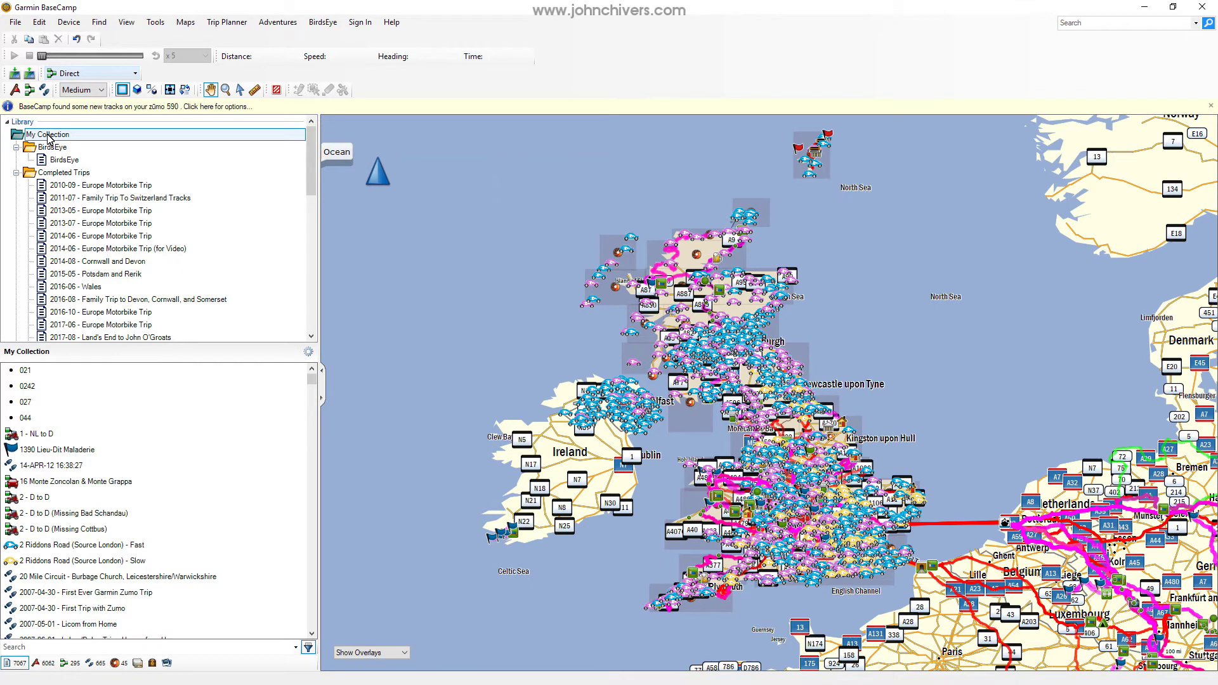
left_click_drag(315, 195, 316, 236)
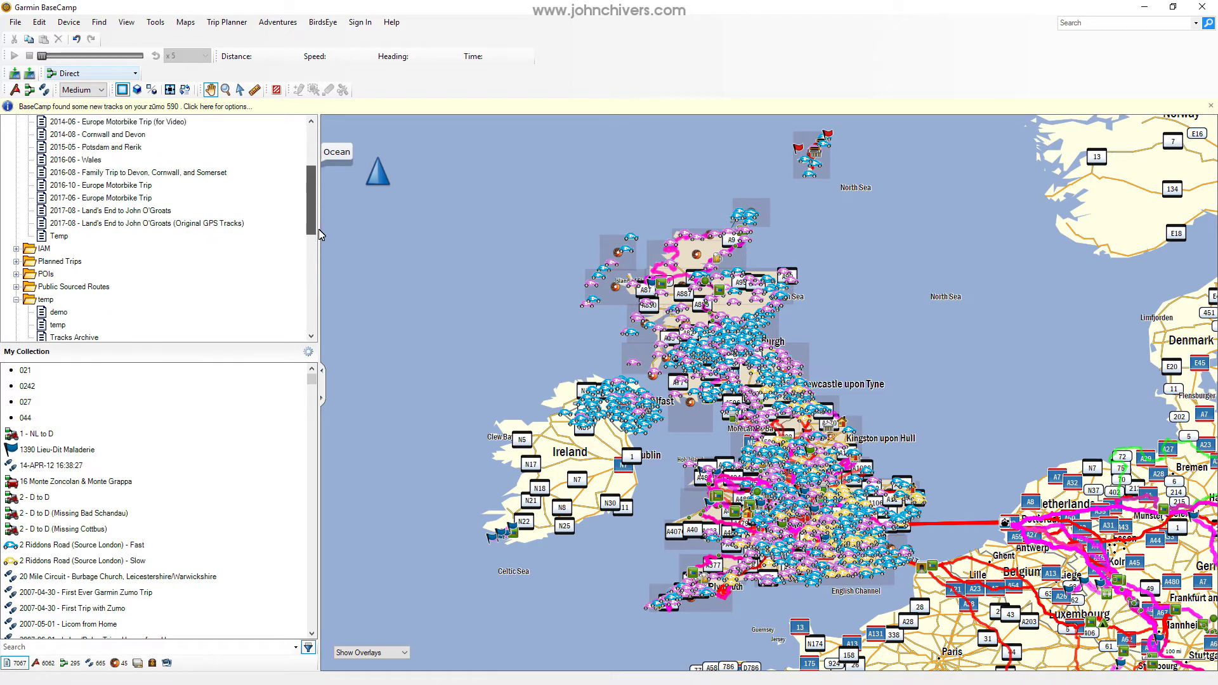
left_click(59, 210)
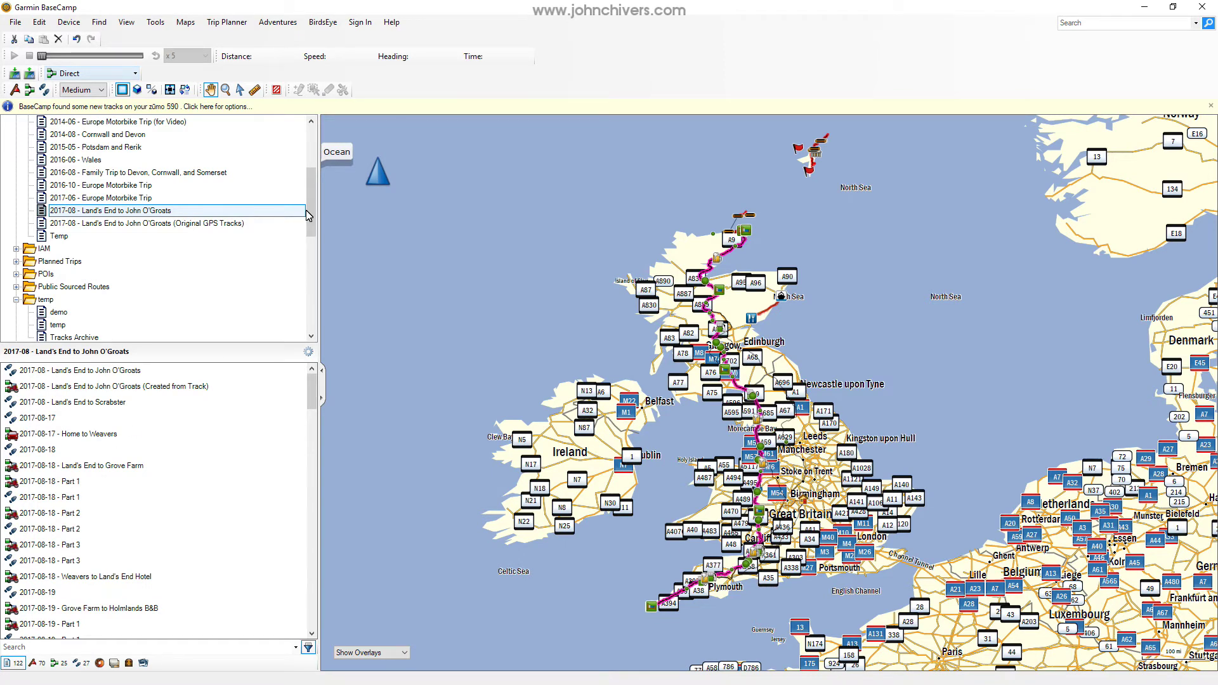
left_click_drag(314, 207, 306, 167)
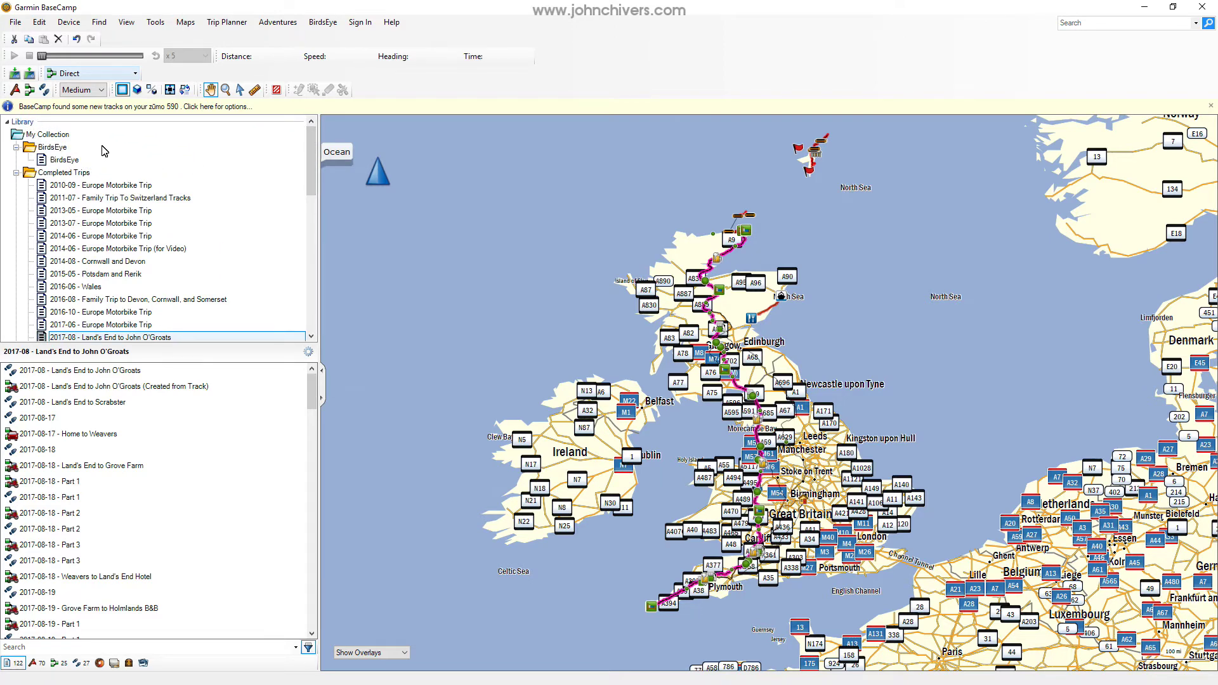
mouse_move(305, 156)
left_mouse_down()
mouse_move(306, 174)
mouse_move(308, 158)
left_mouse_up()
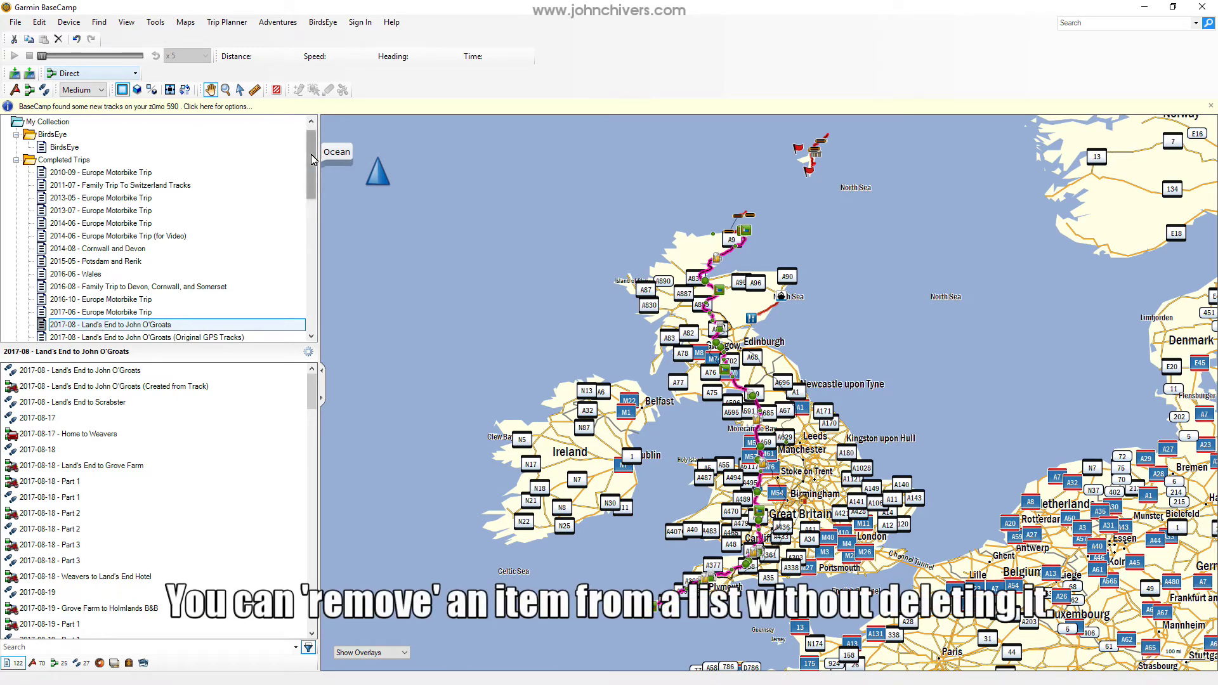
left_click_drag(312, 158, 314, 174)
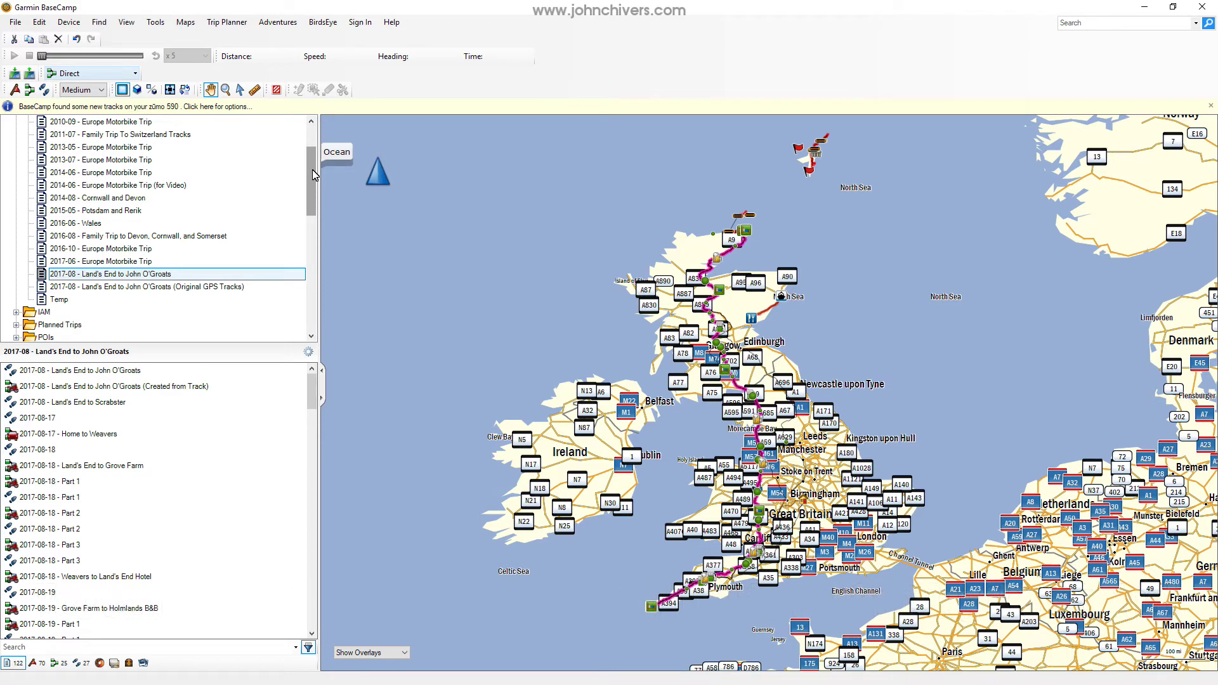
left_click_drag(314, 173, 318, 143)
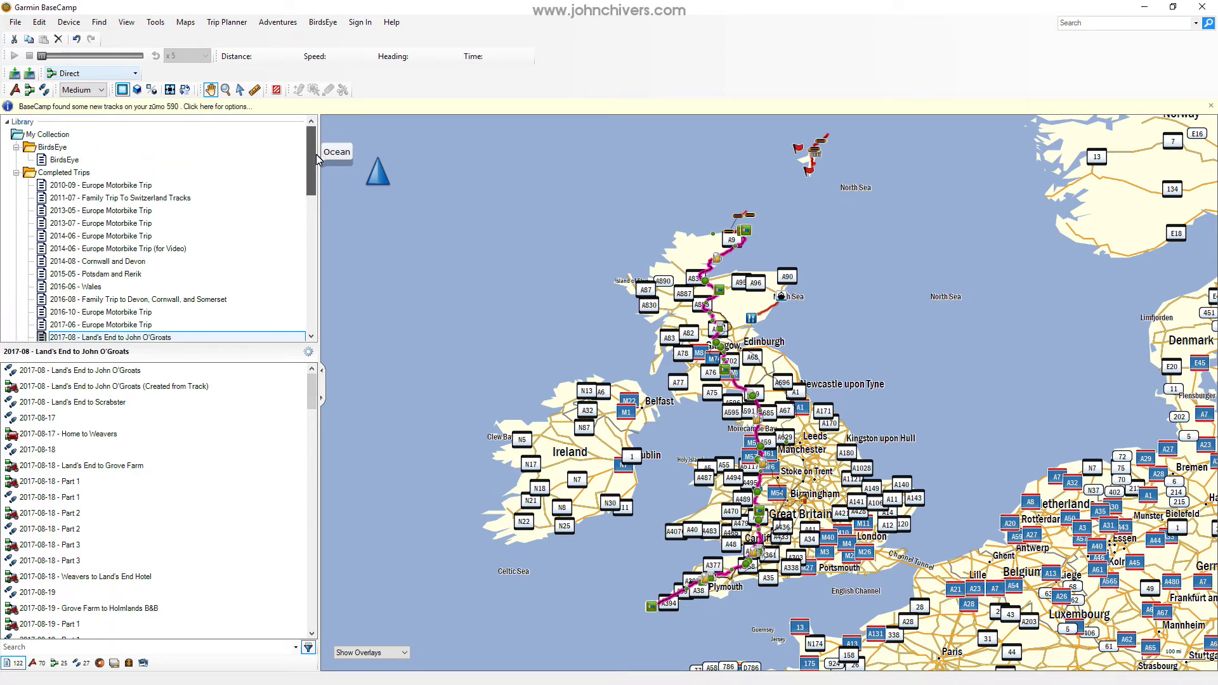
scroll(315, 163, "down", 1)
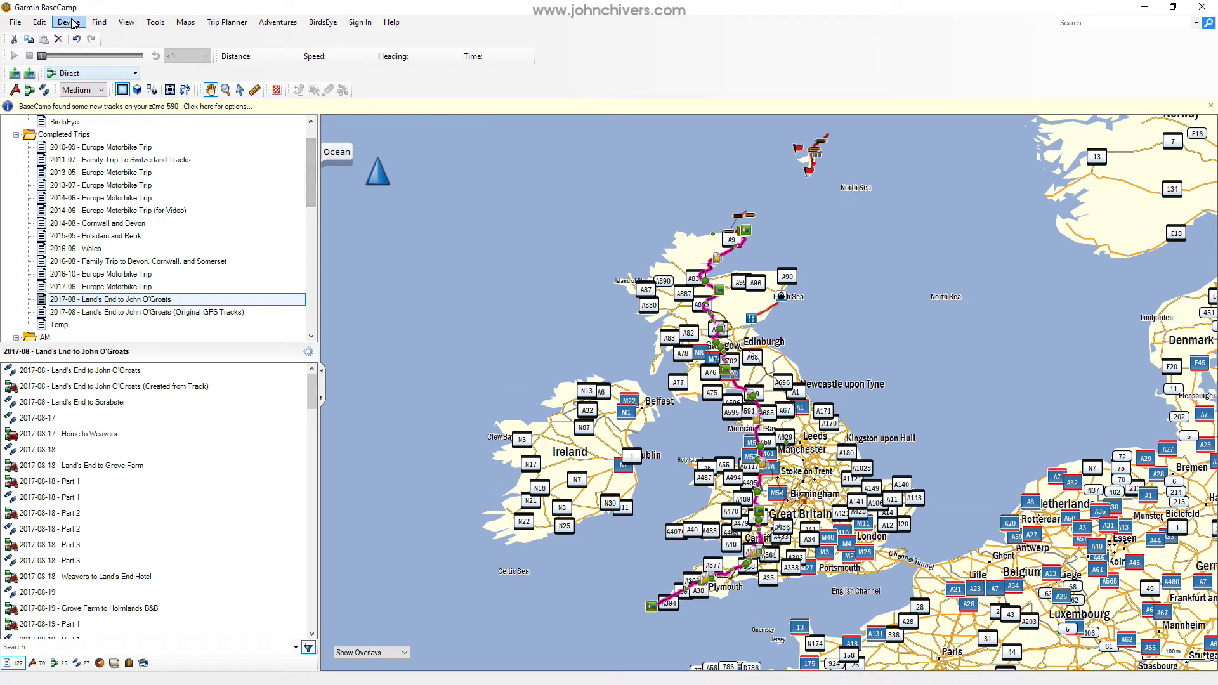
left_click(46, 25)
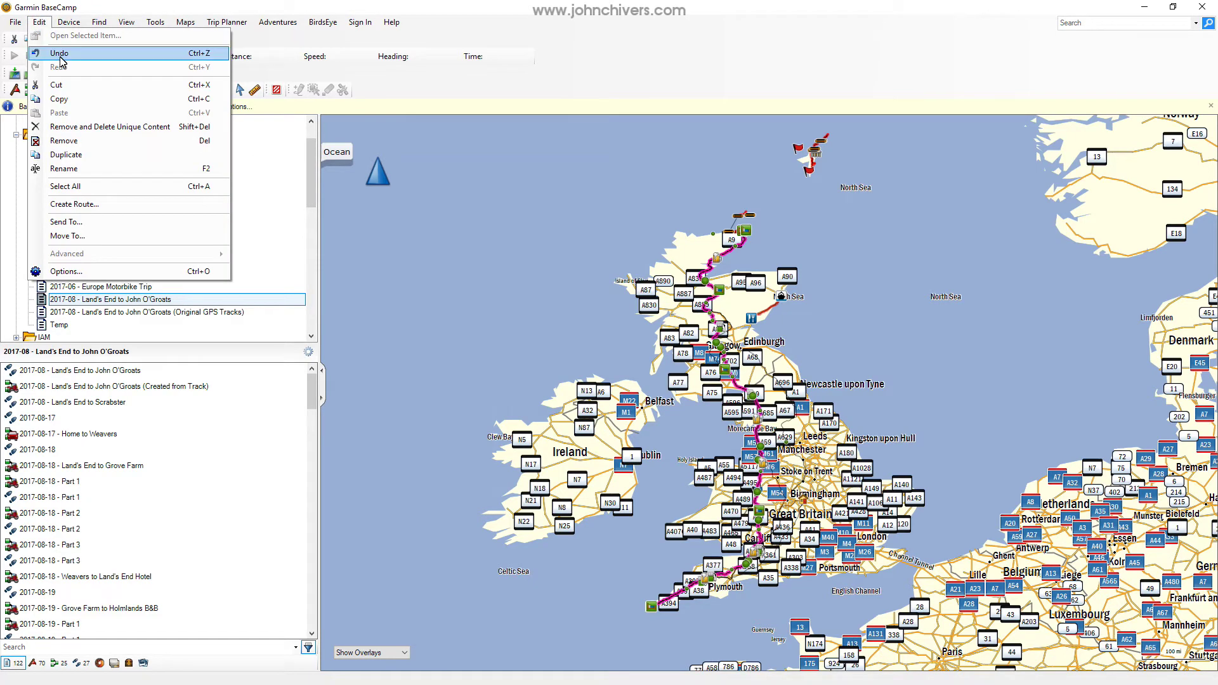
left_click(41, 22)
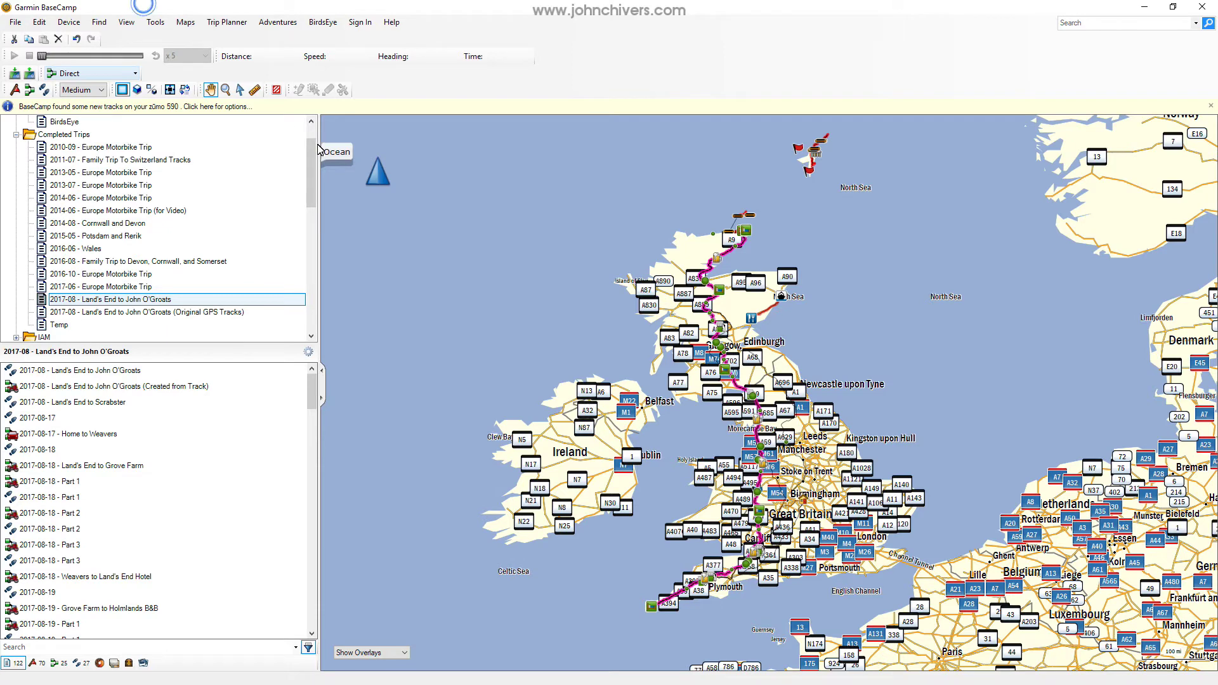
left_click_drag(311, 150, 310, 159)
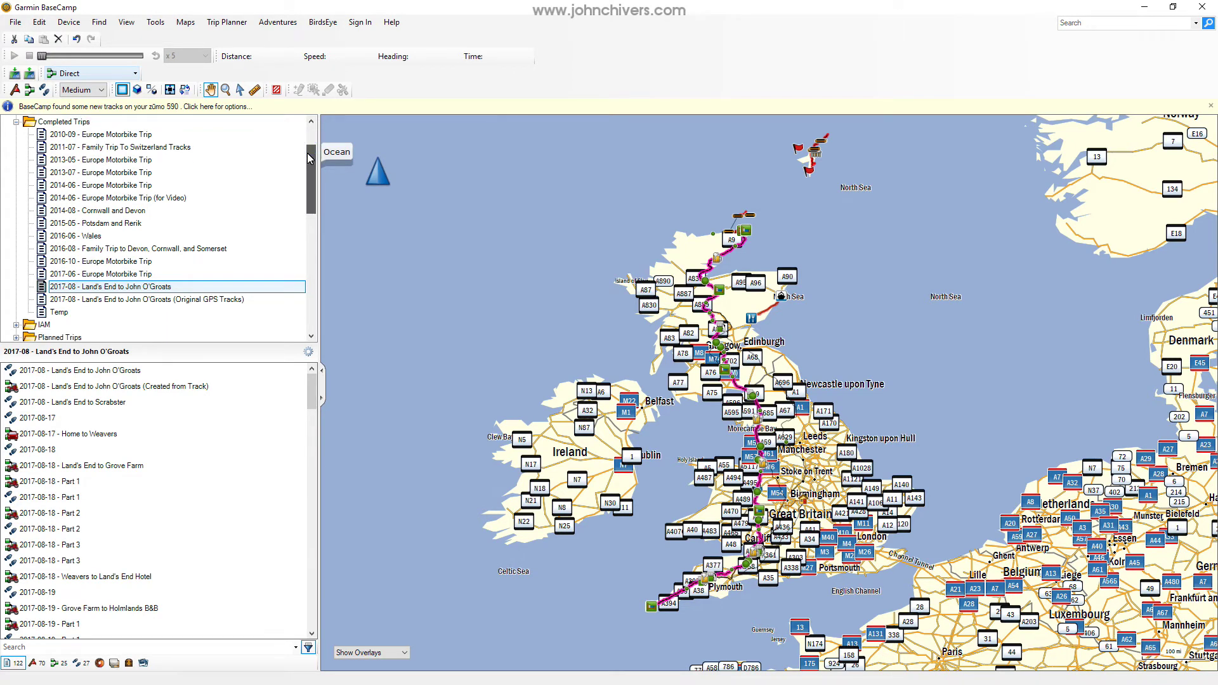
left_click_drag(307, 153, 308, 147)
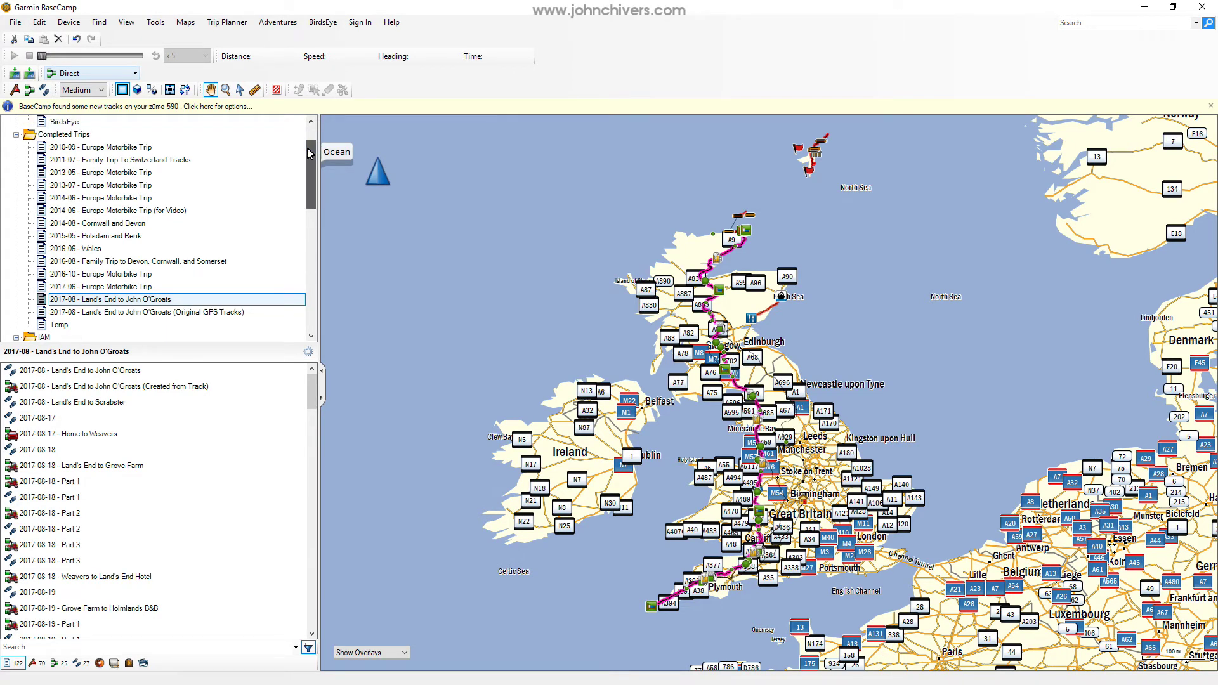
left_click(14, 24)
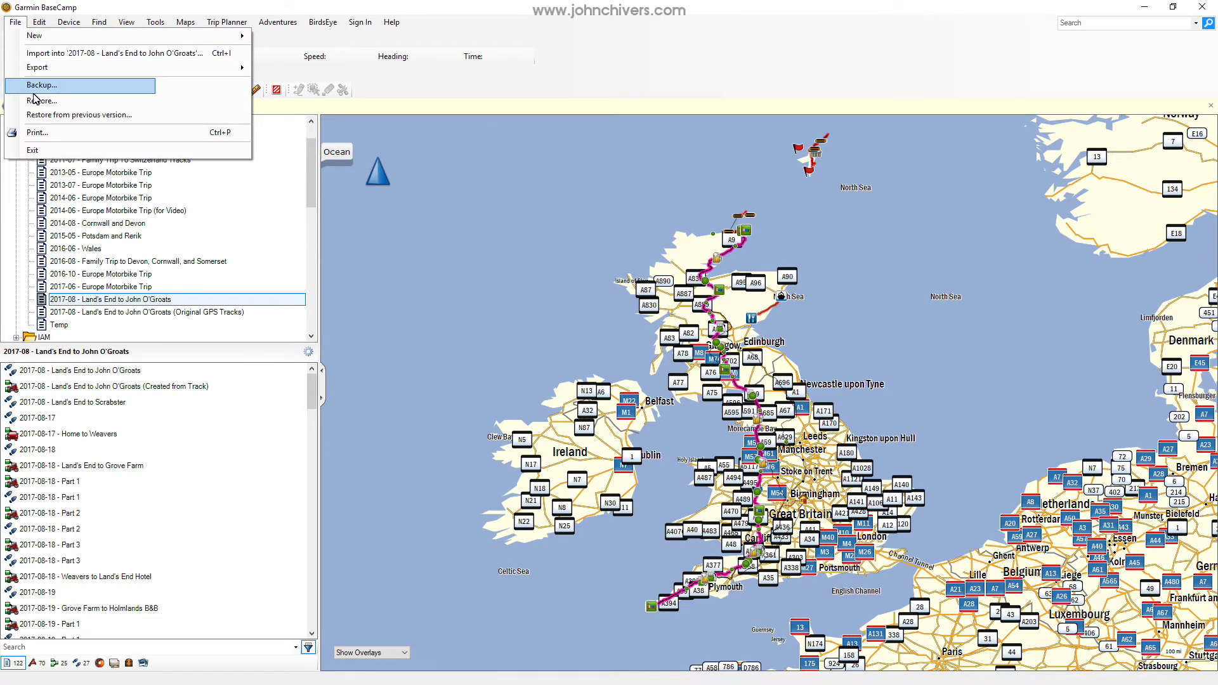
left_click(48, 10)
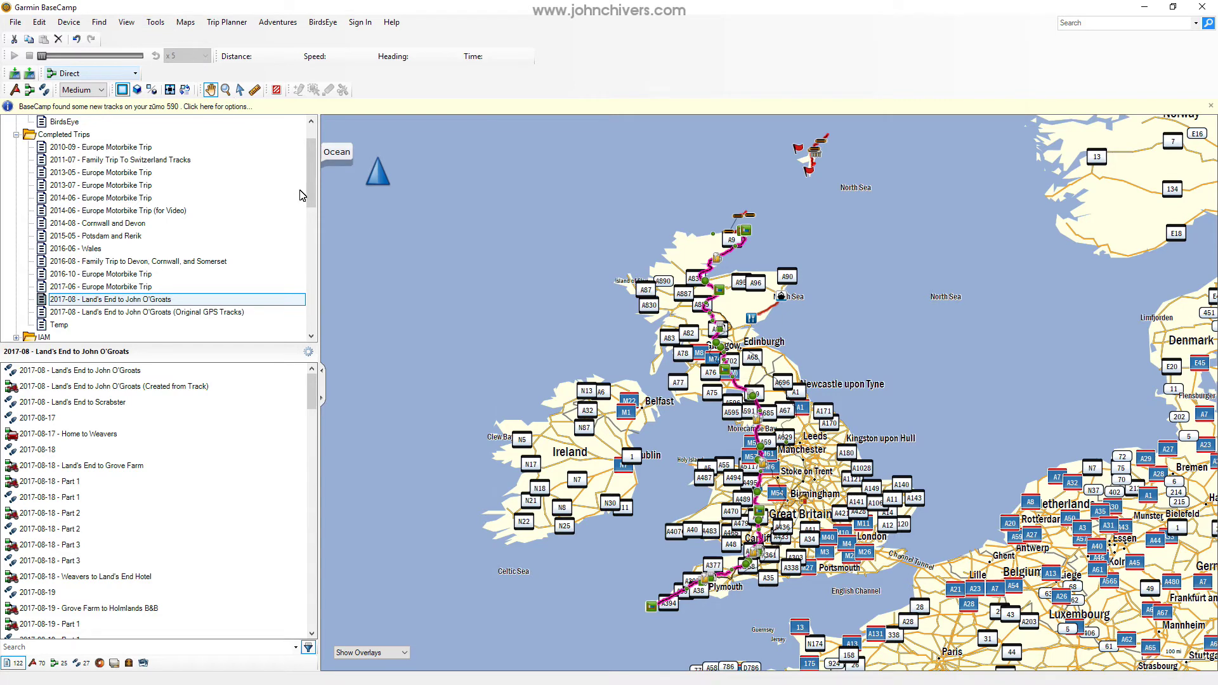
left_click_drag(315, 162, 311, 163)
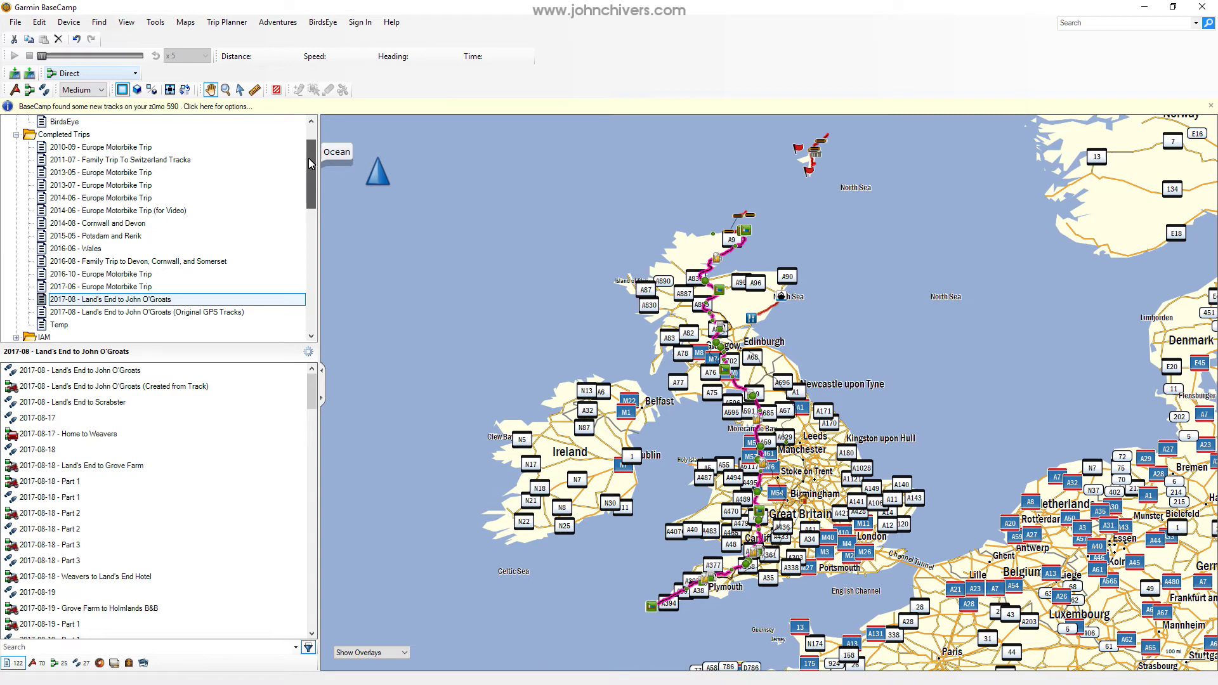
left_click_drag(311, 166, 308, 291)
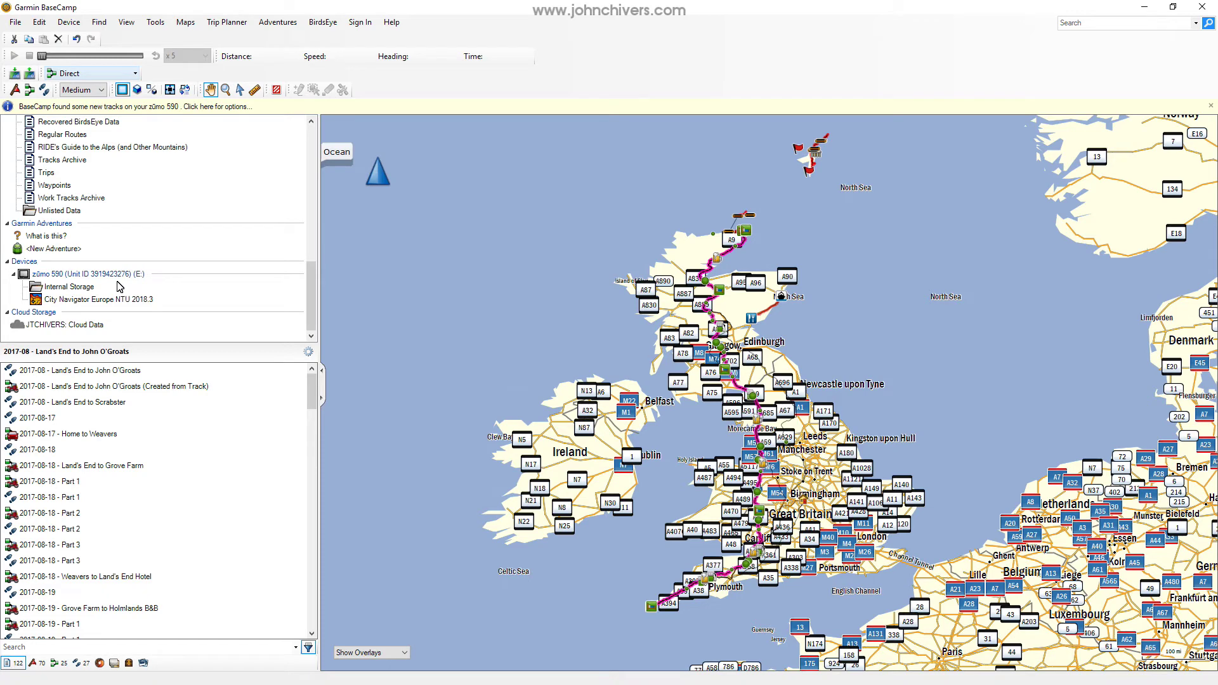
left_click(74, 289)
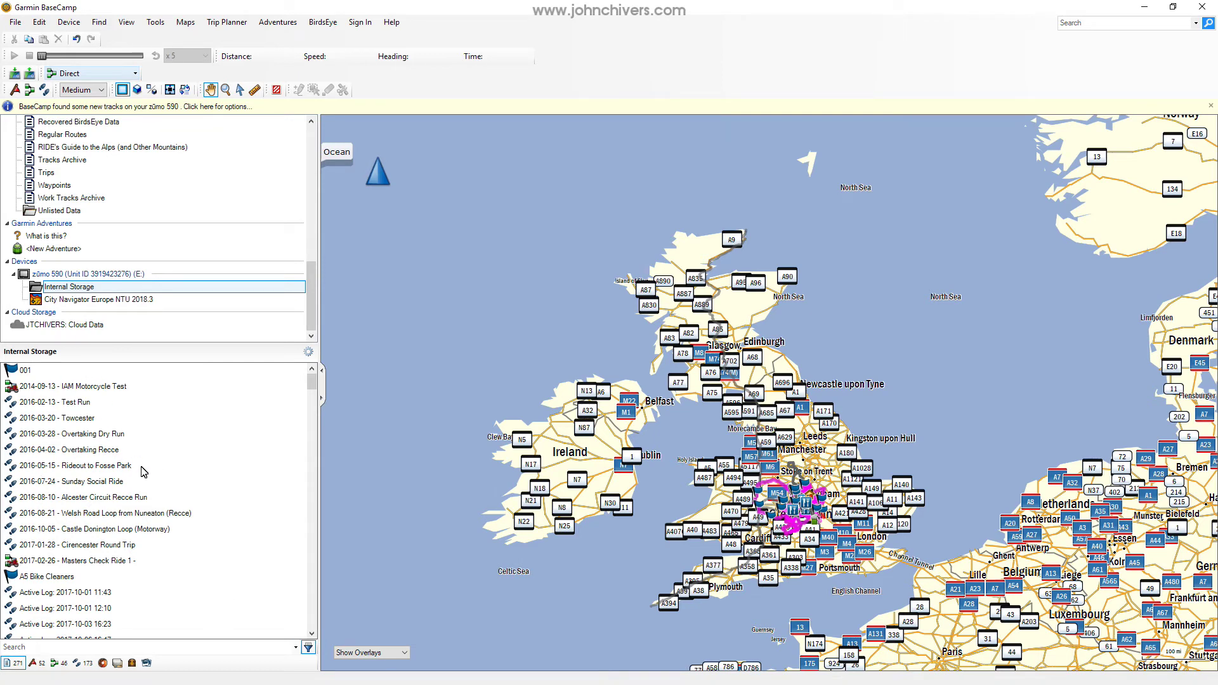
left_click(90, 303)
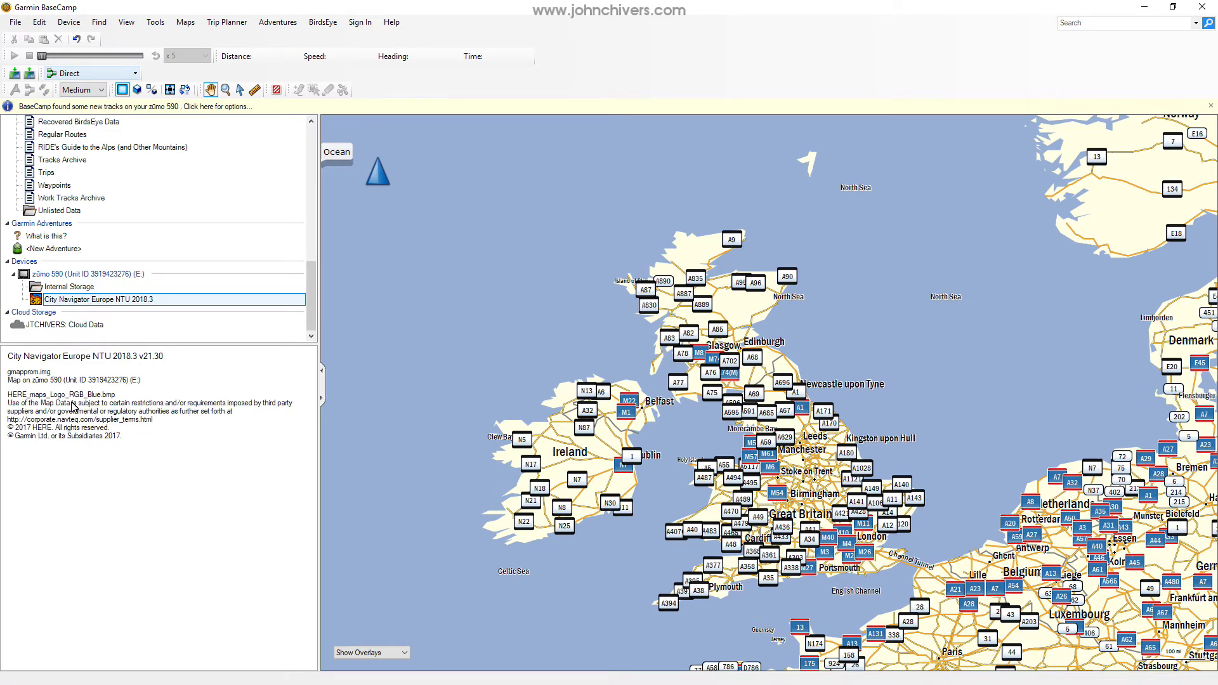
left_click(83, 293)
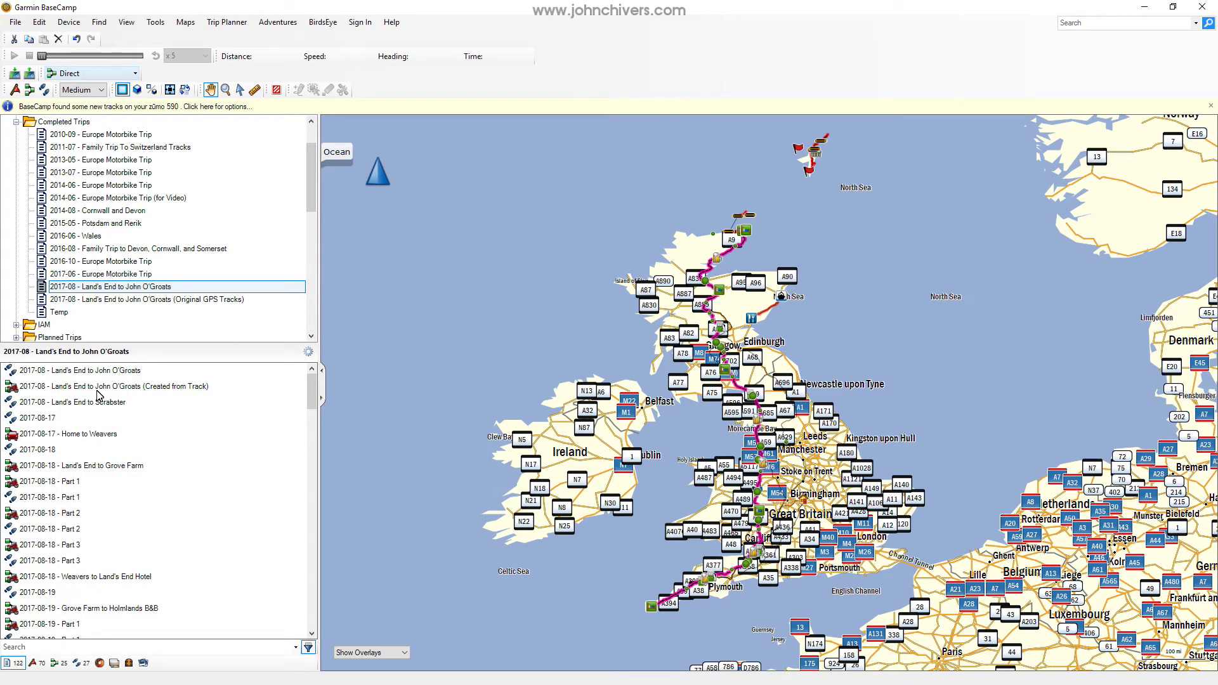
left_click(113, 289)
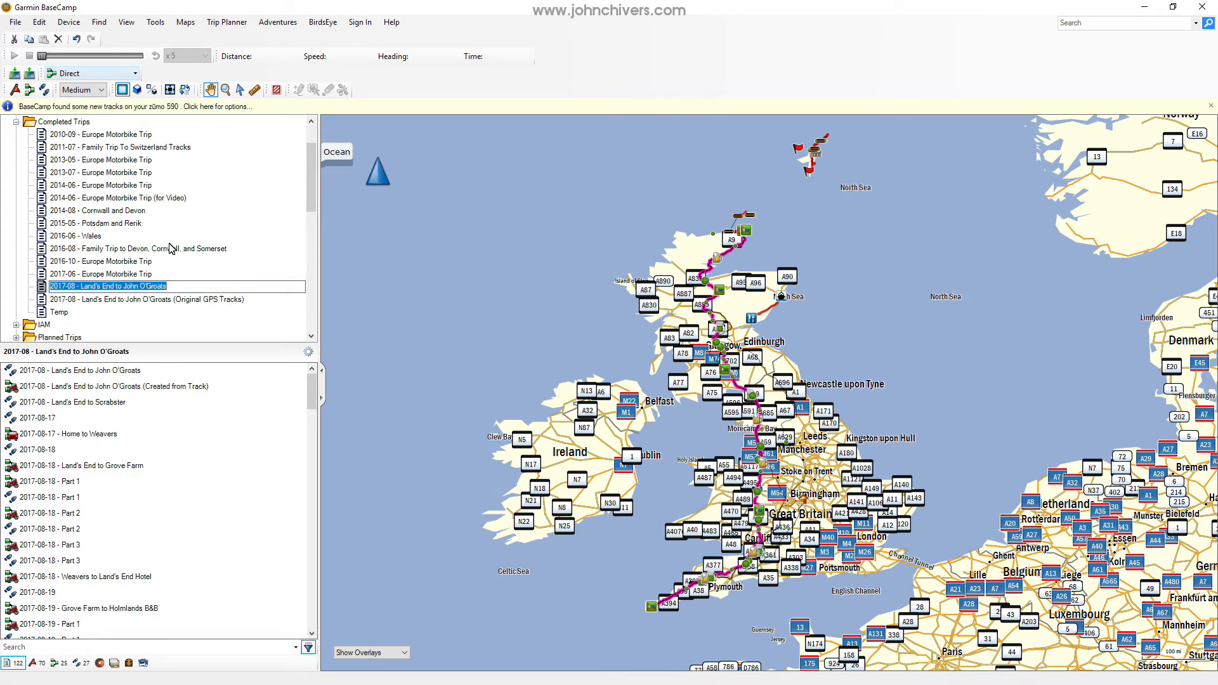
left_click(97, 274)
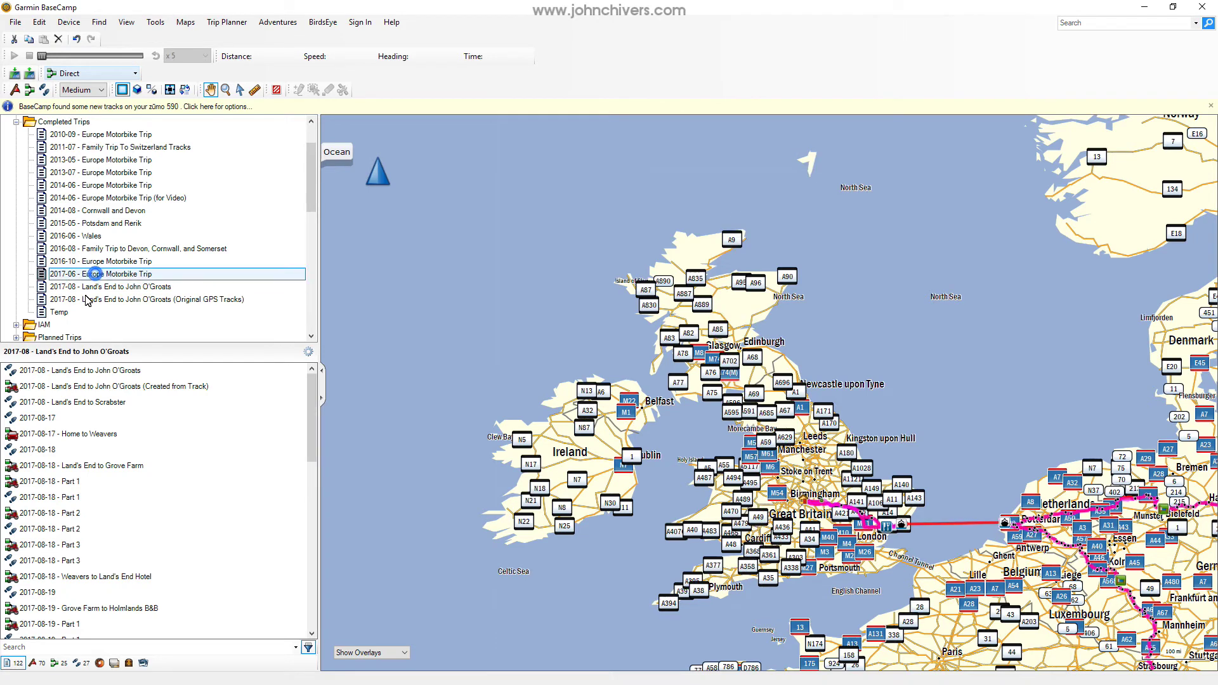
left_click(88, 288)
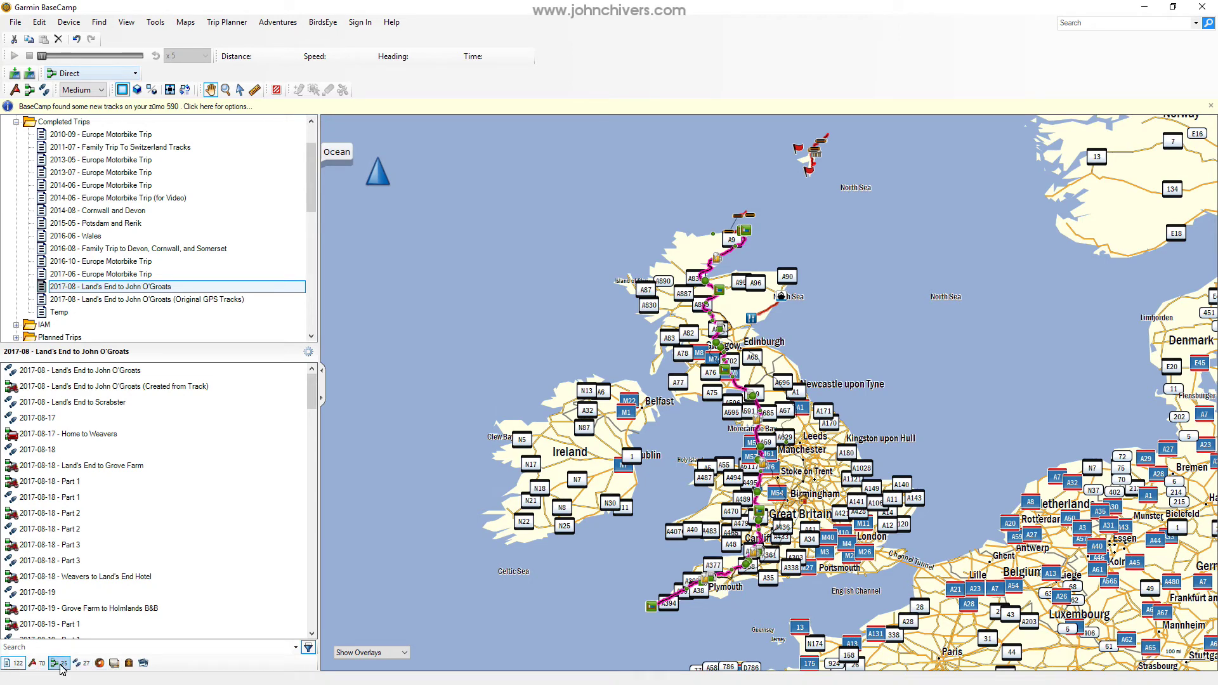
left_click(308, 647)
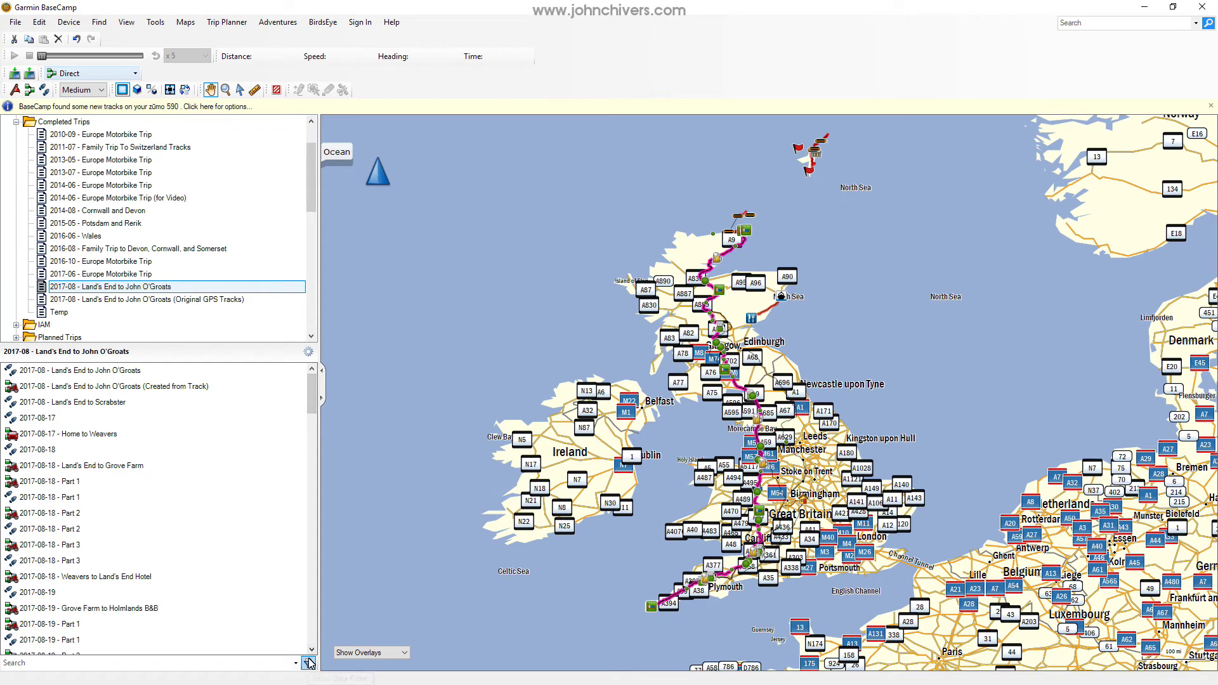
left_click(308, 659)
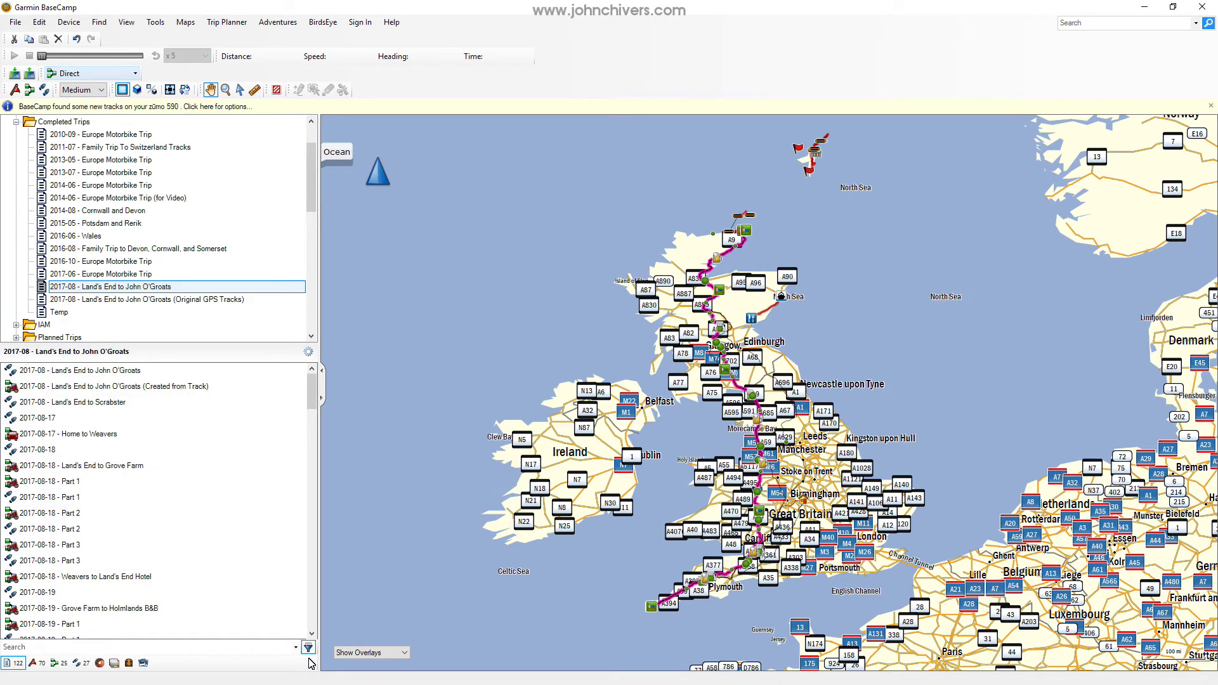
left_click(308, 647)
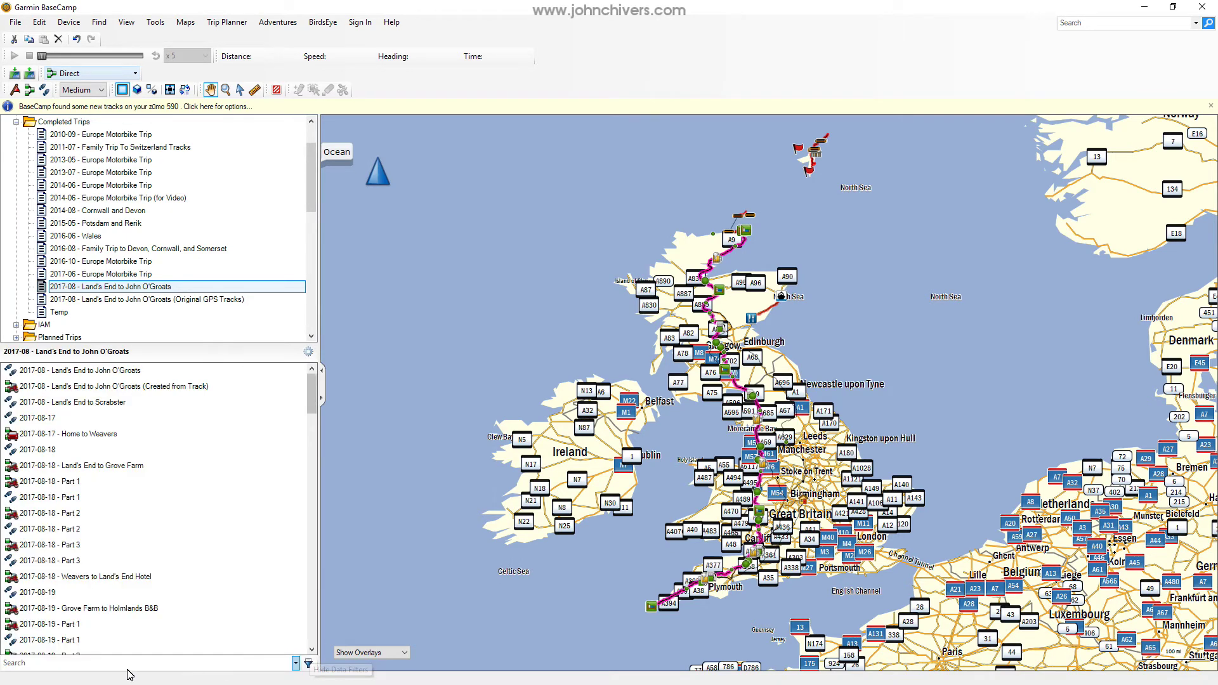
left_click(308, 662)
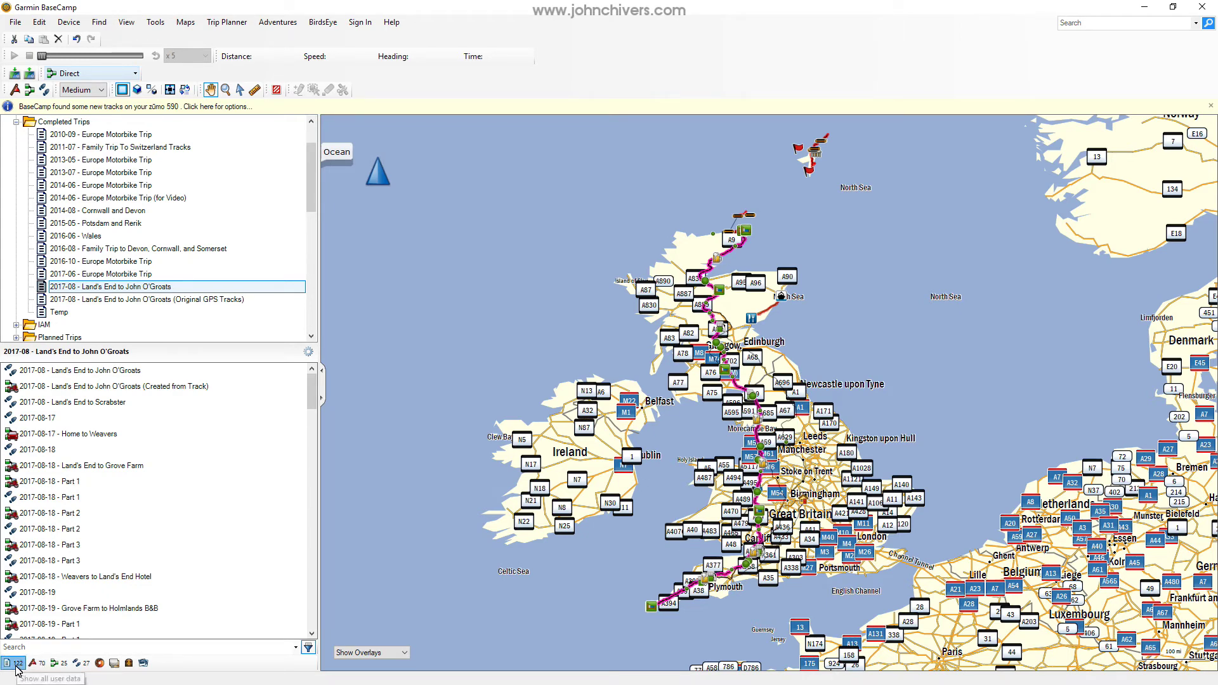
- Filter the trip list by waypoints, routes and tracks in turn, ending on waypoints only
left_click(33, 664)
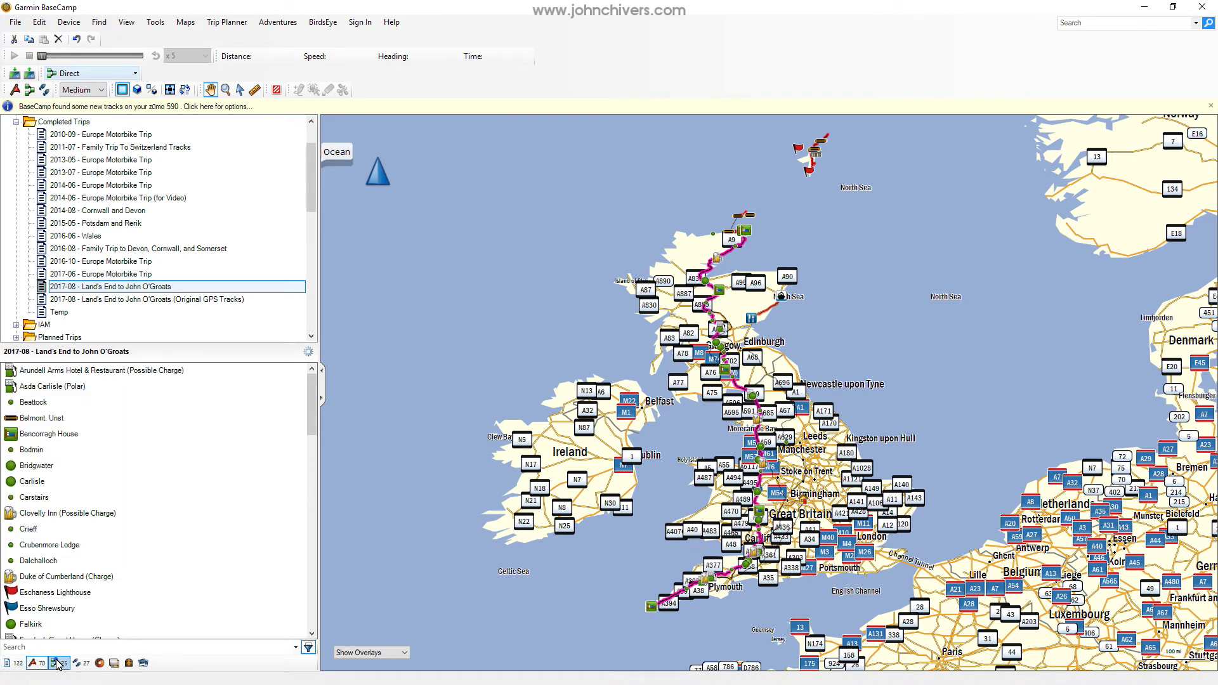
left_click(57, 663)
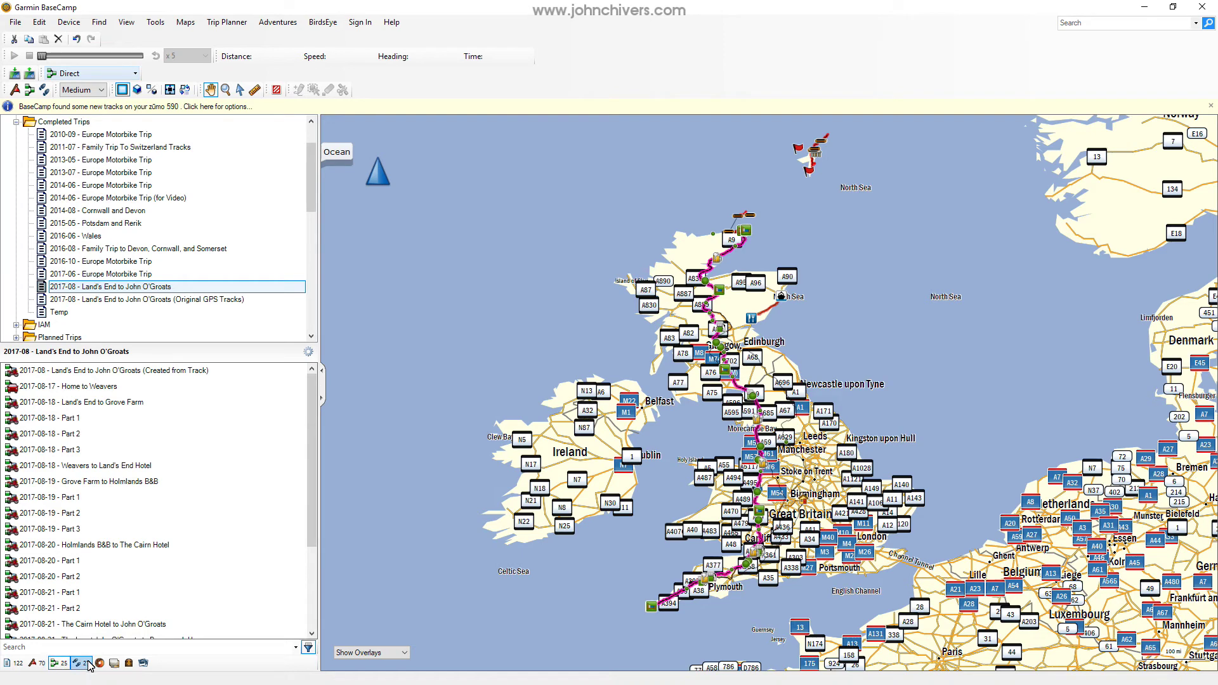
left_click(87, 663)
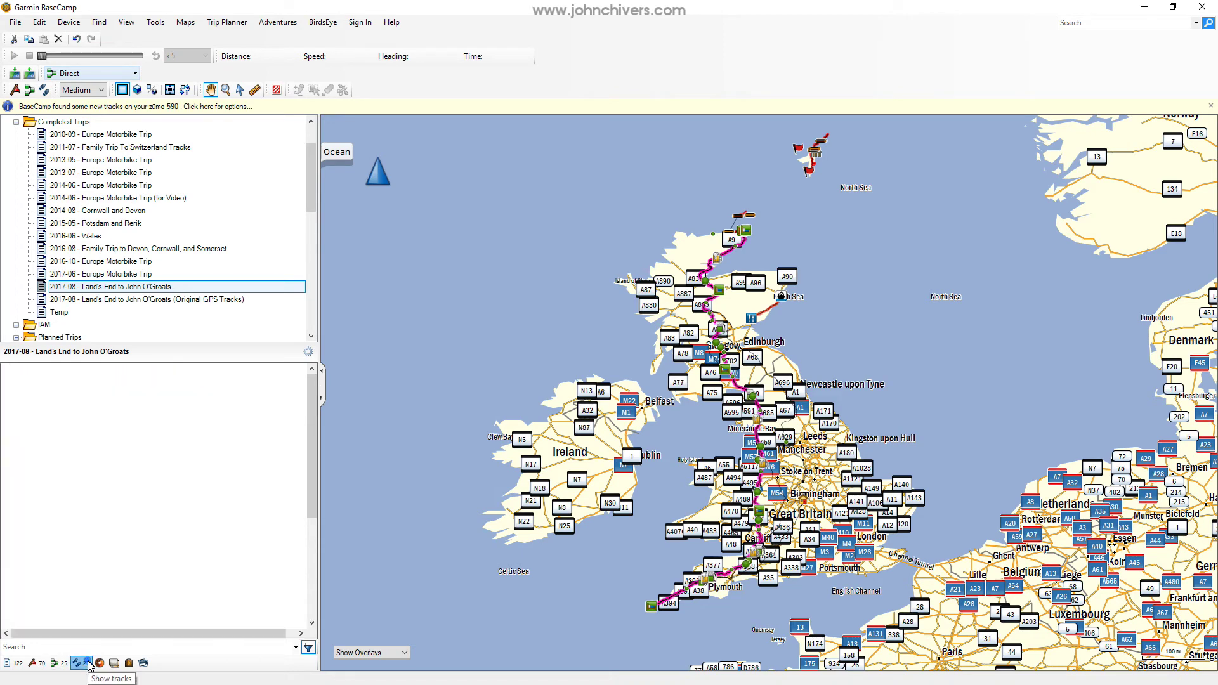
left_click(33, 664)
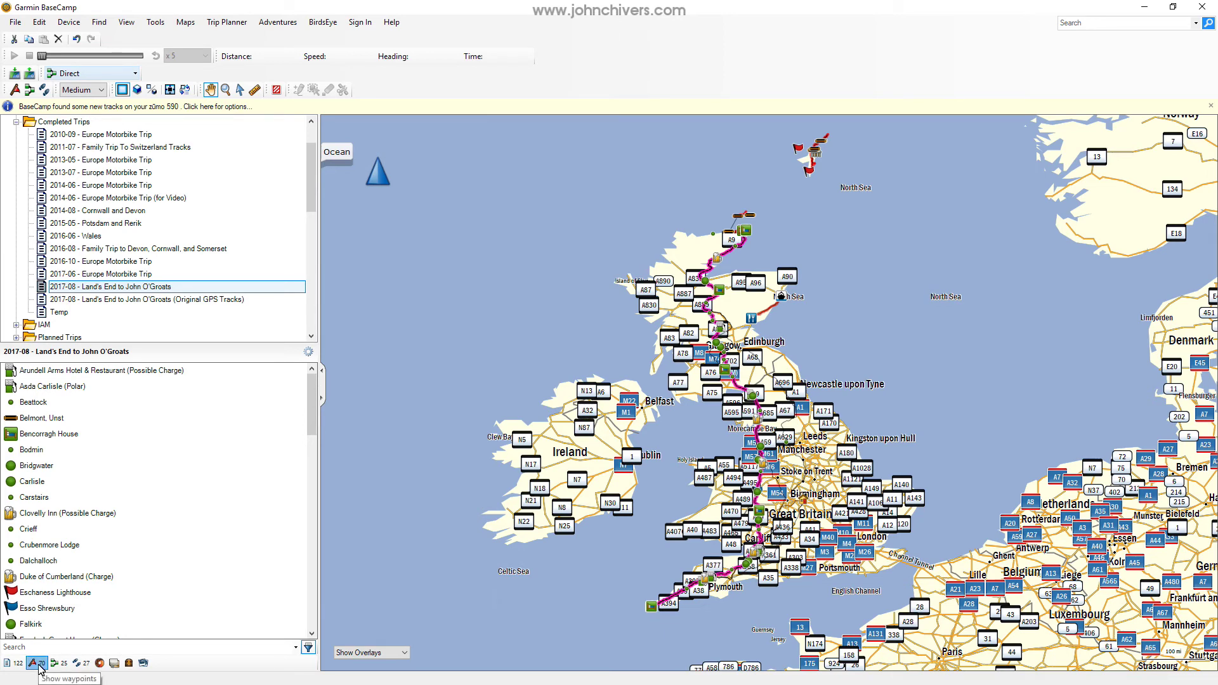
- Filter the trip list to routes, then to its 27 tracks only
left_click(55, 665)
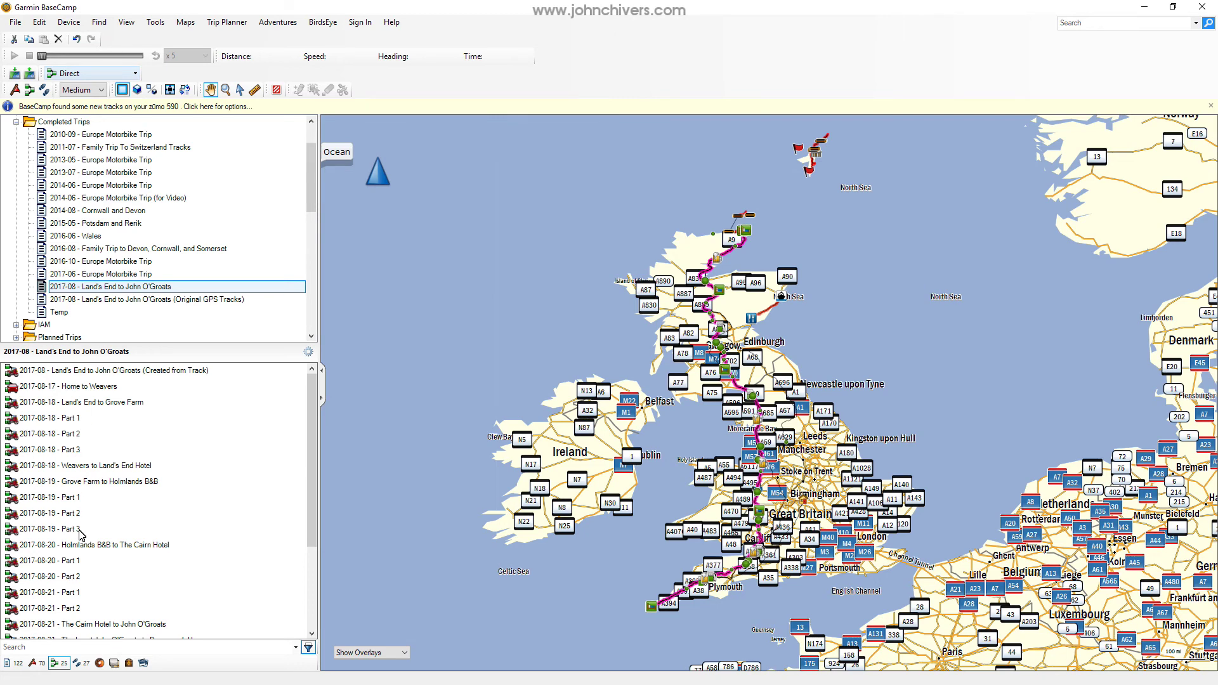
left_click(77, 664)
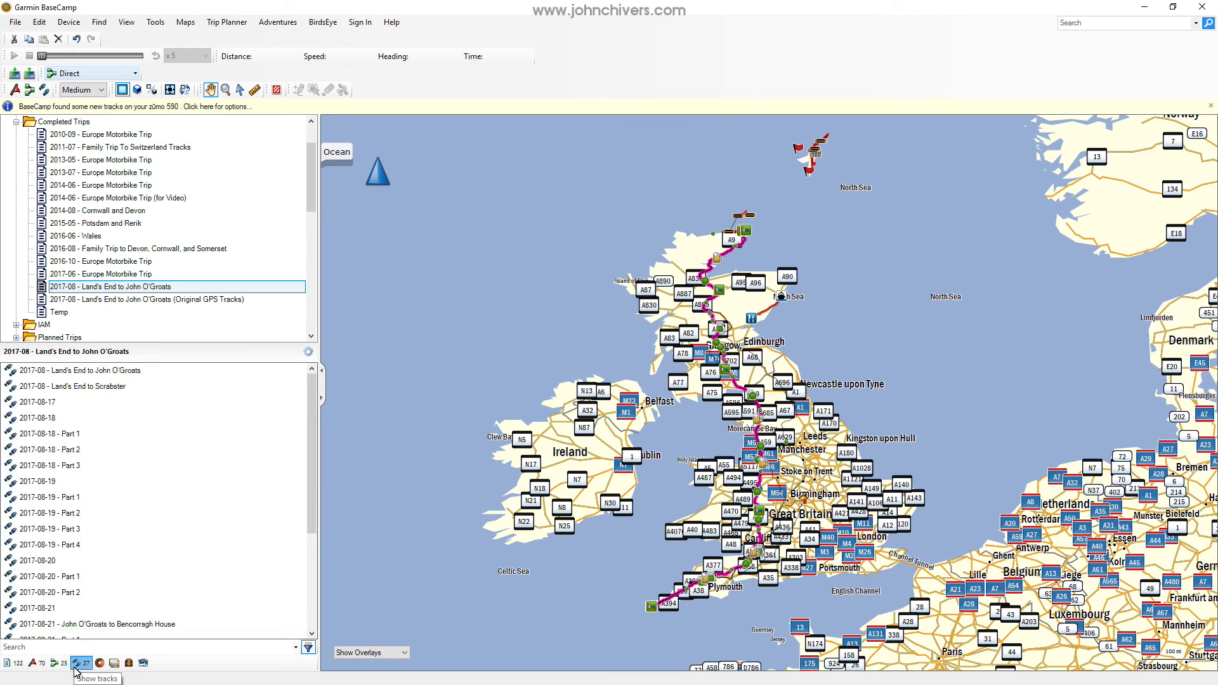